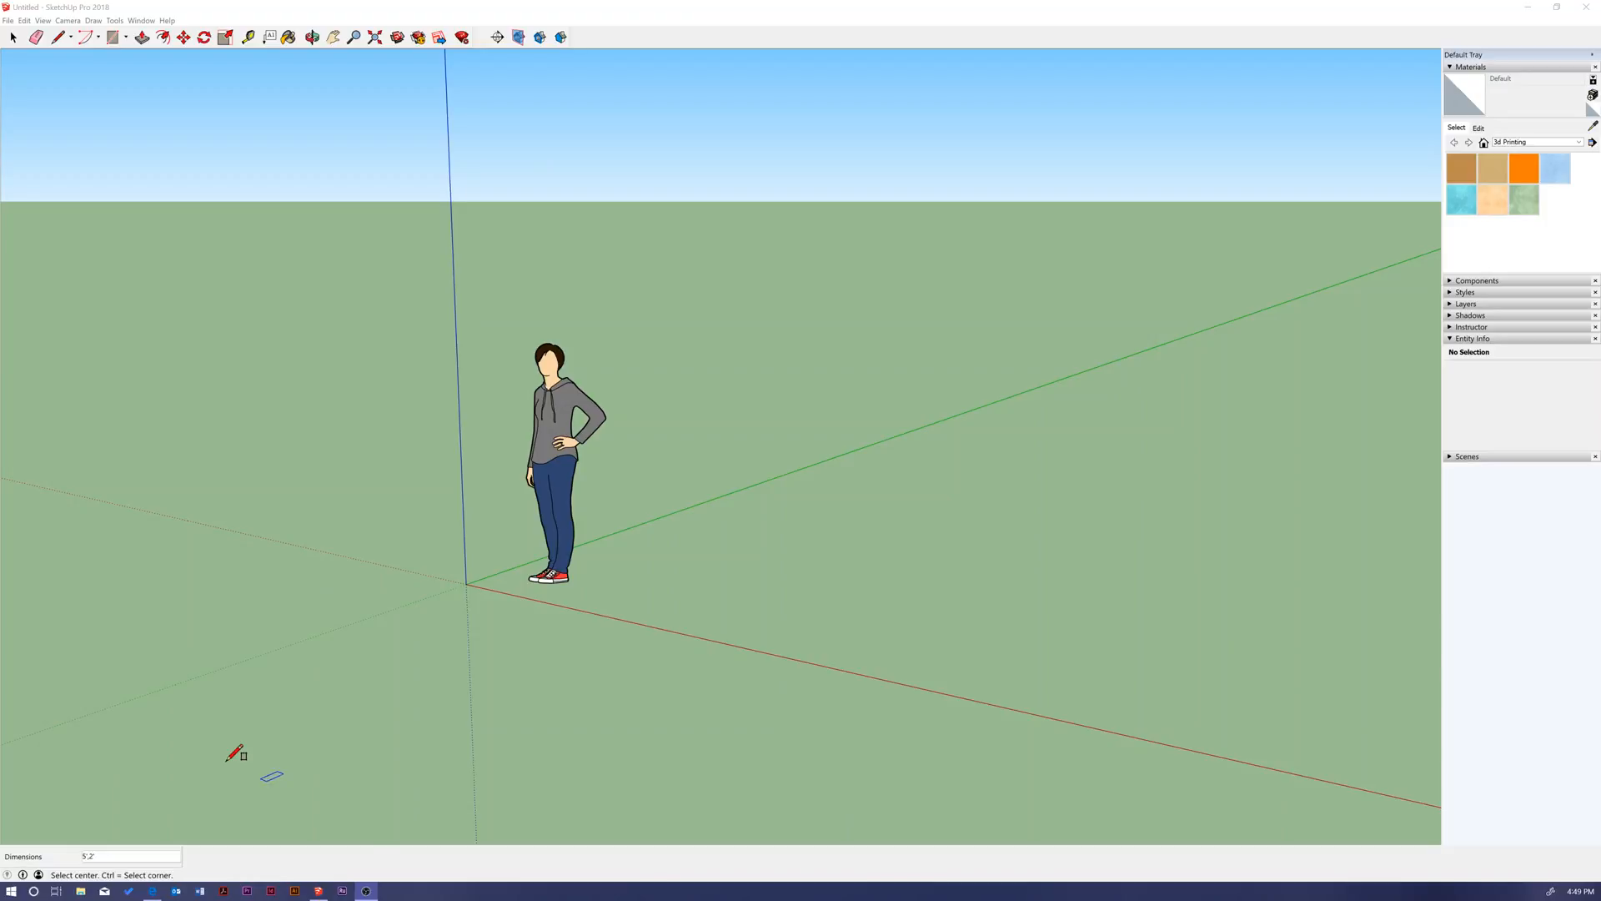
Remove the Materials panel from the default tray
{"action": "left_click", "coordinate": [185, 18]}
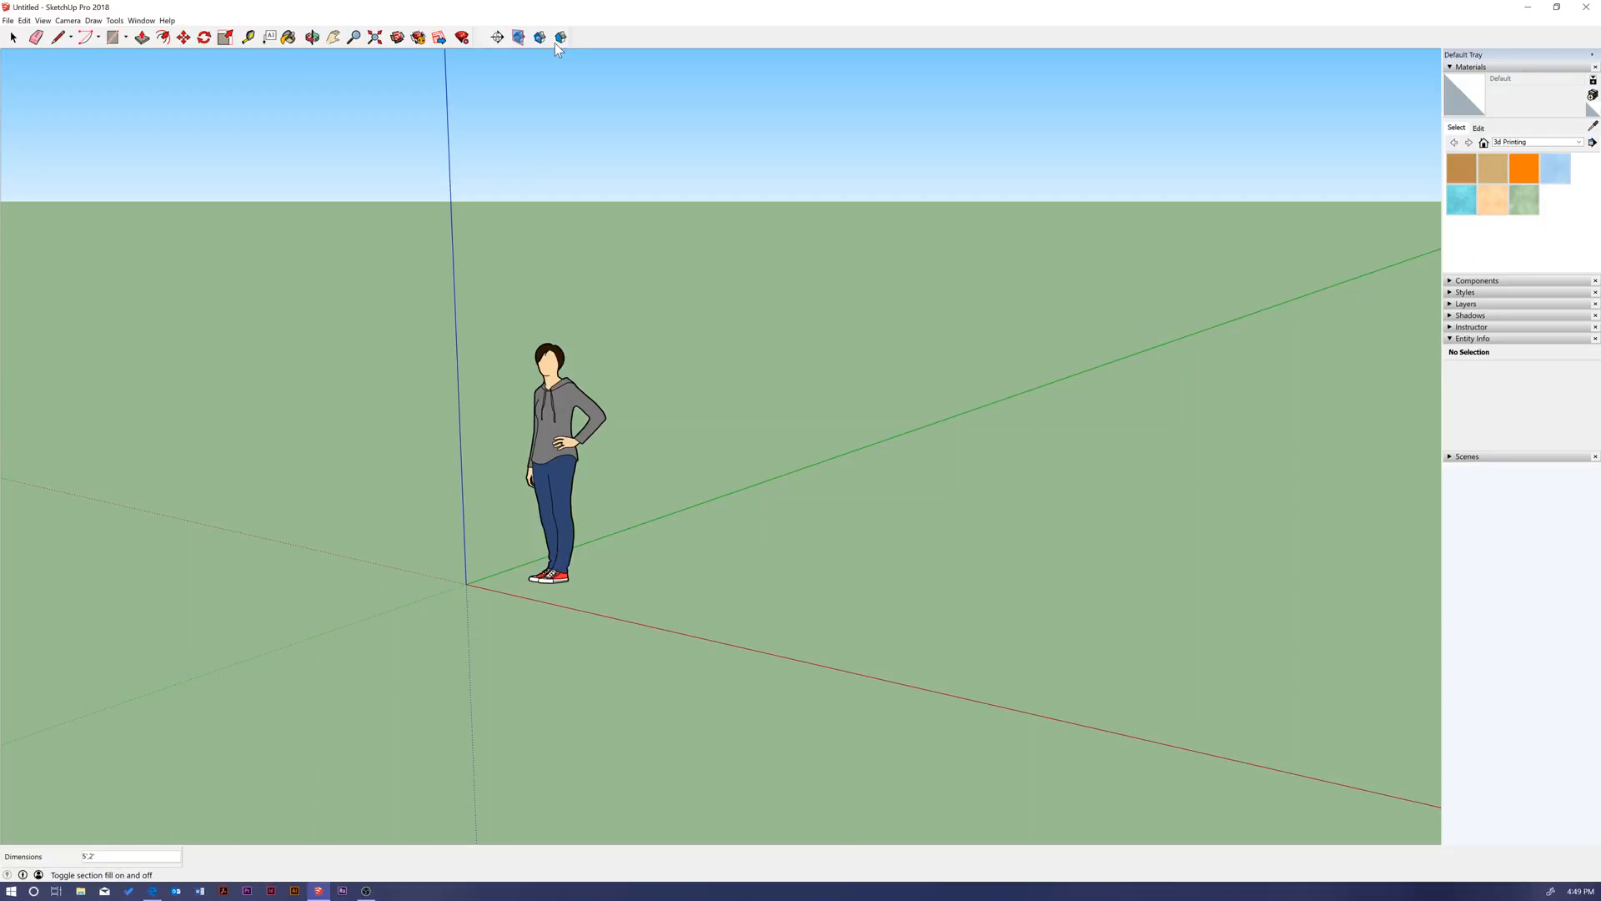
{"action": "key", "text": "r"}
{"action": "left_click", "coordinate": [1594, 66]}
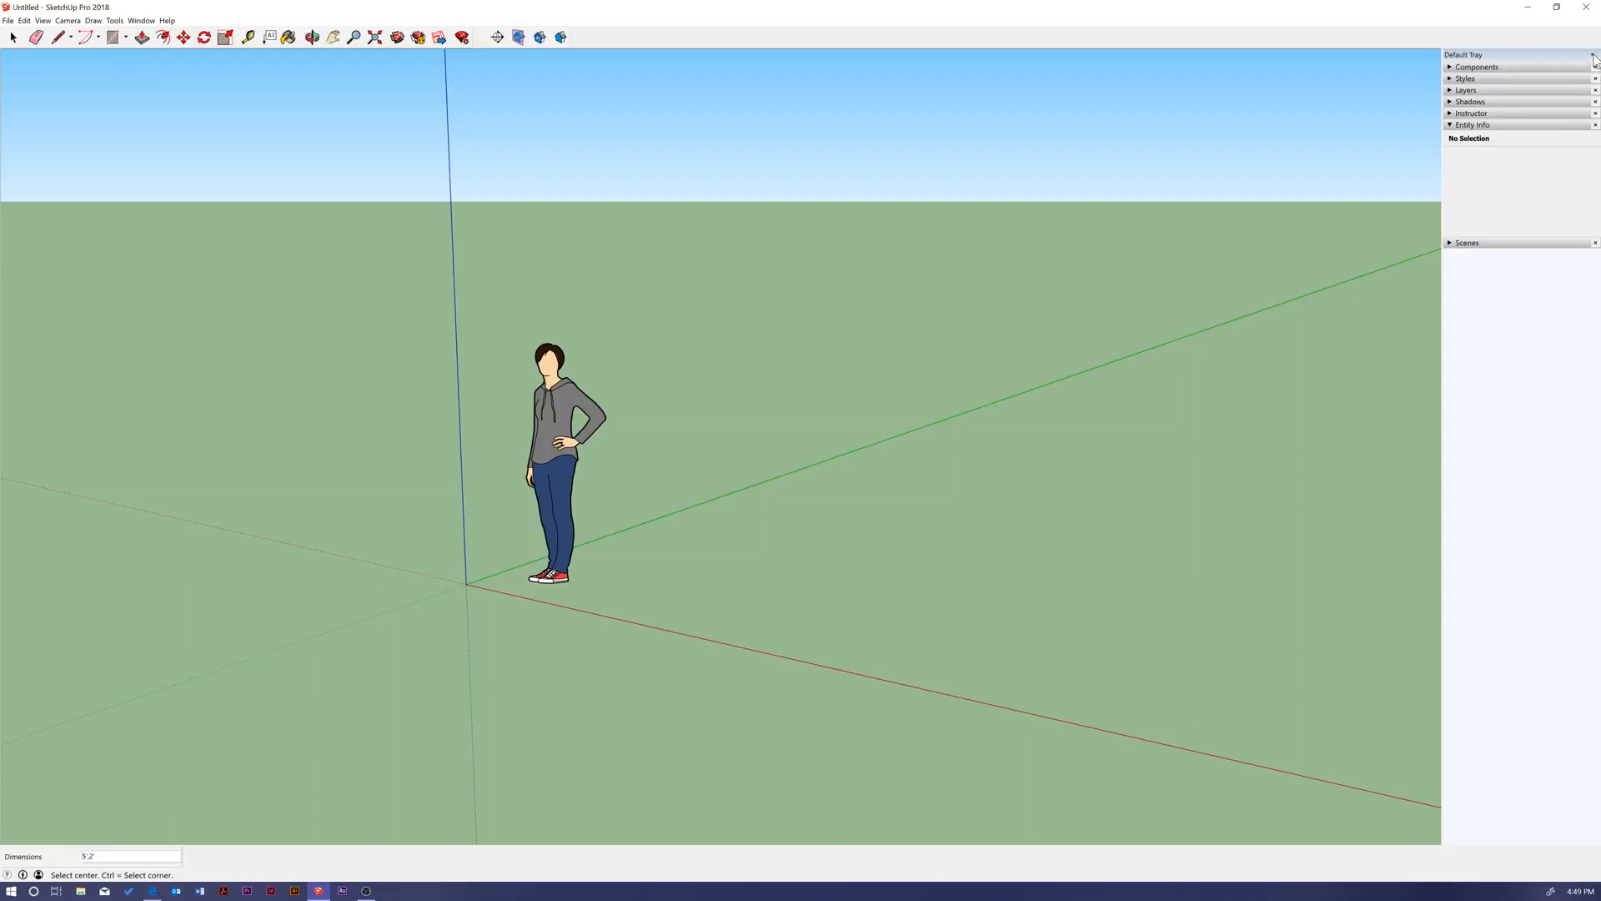
Set the default tray to auto-hide, reveal it, and pin it open again
{"action": "left_click", "coordinate": [1595, 56]}
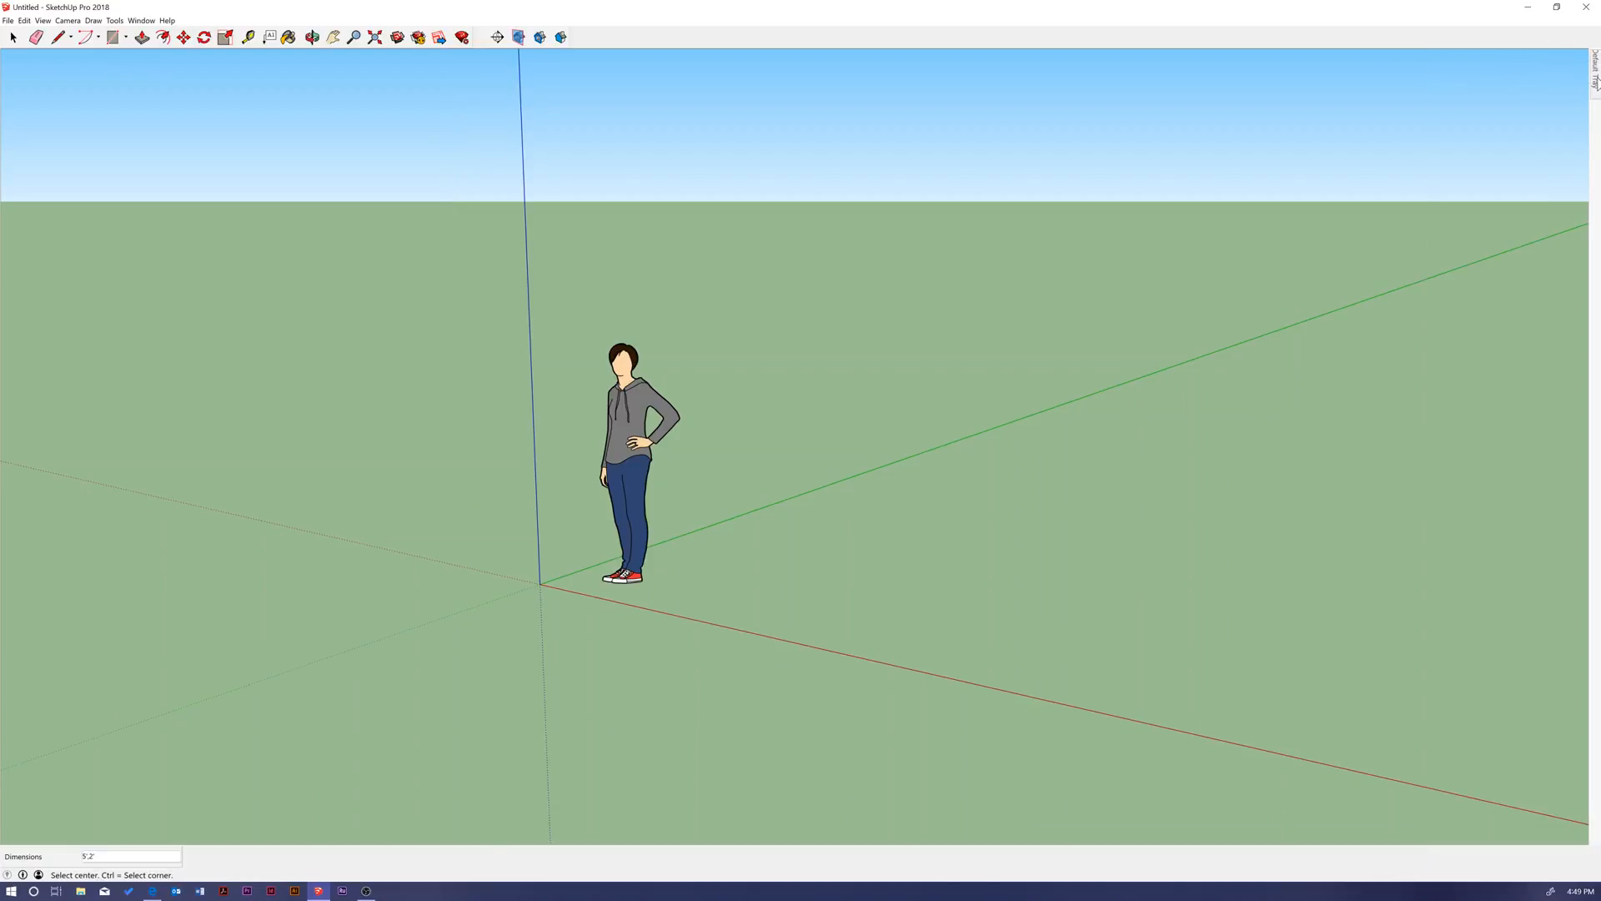
{"action": "mouse_move", "coordinate": [1596, 81]}
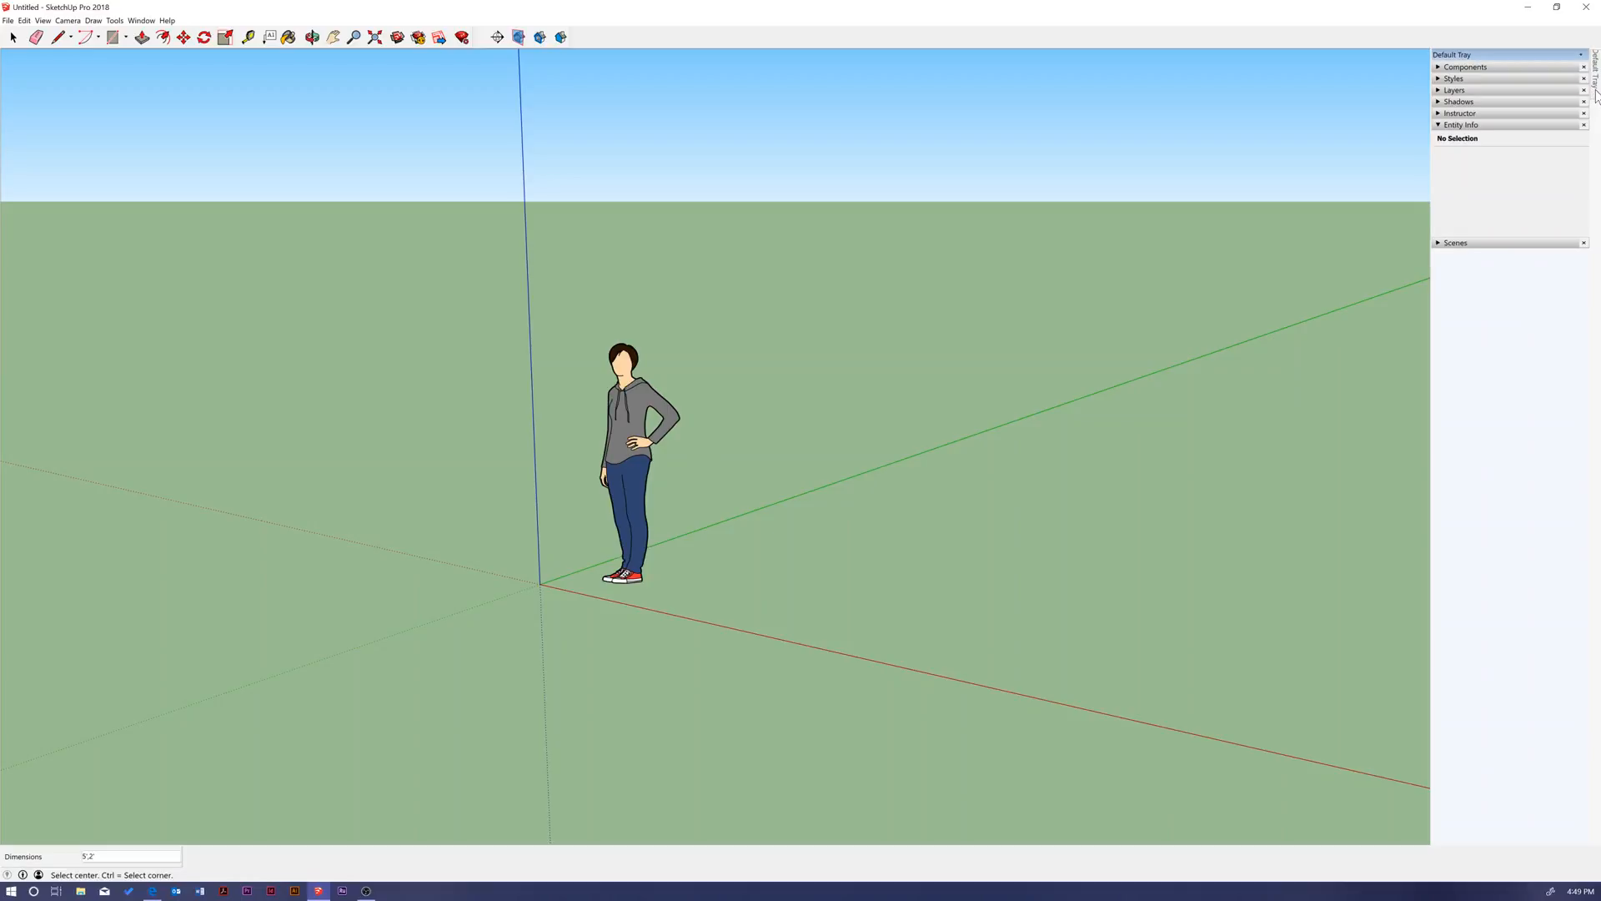
{"action": "left_click", "coordinate": [1581, 54]}
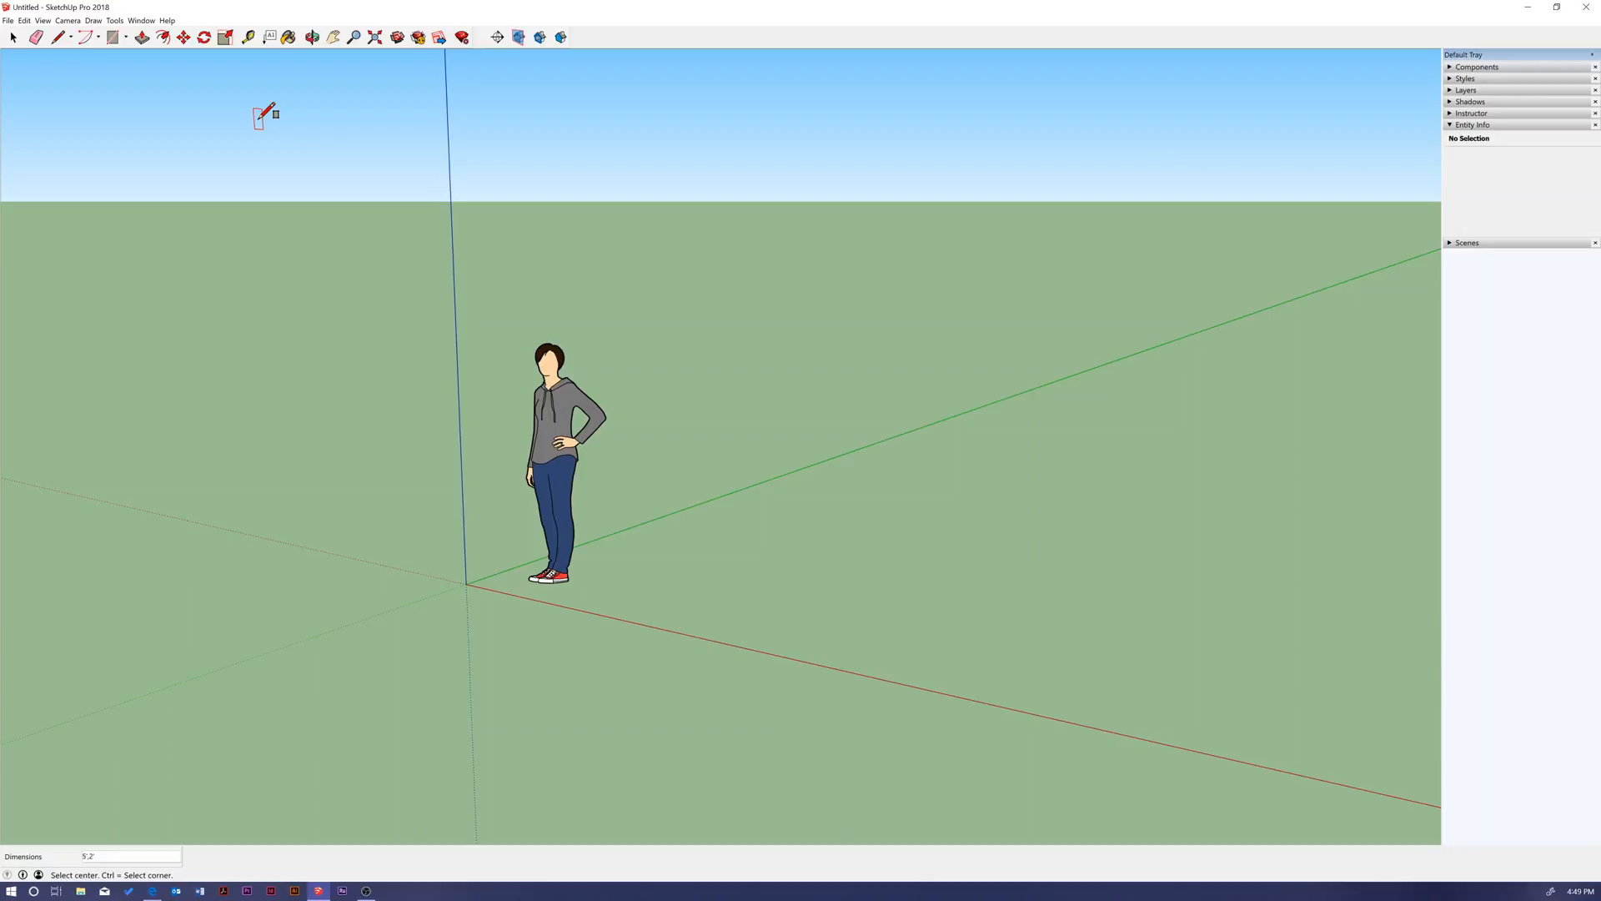
Arrange SketchUp beside the browser's Drawing #1 assignment, giving SketchUp about two-thirds of the screen width and bringing the drawing's overall dimensions into view
{"action": "left_click", "coordinate": [153, 892]}
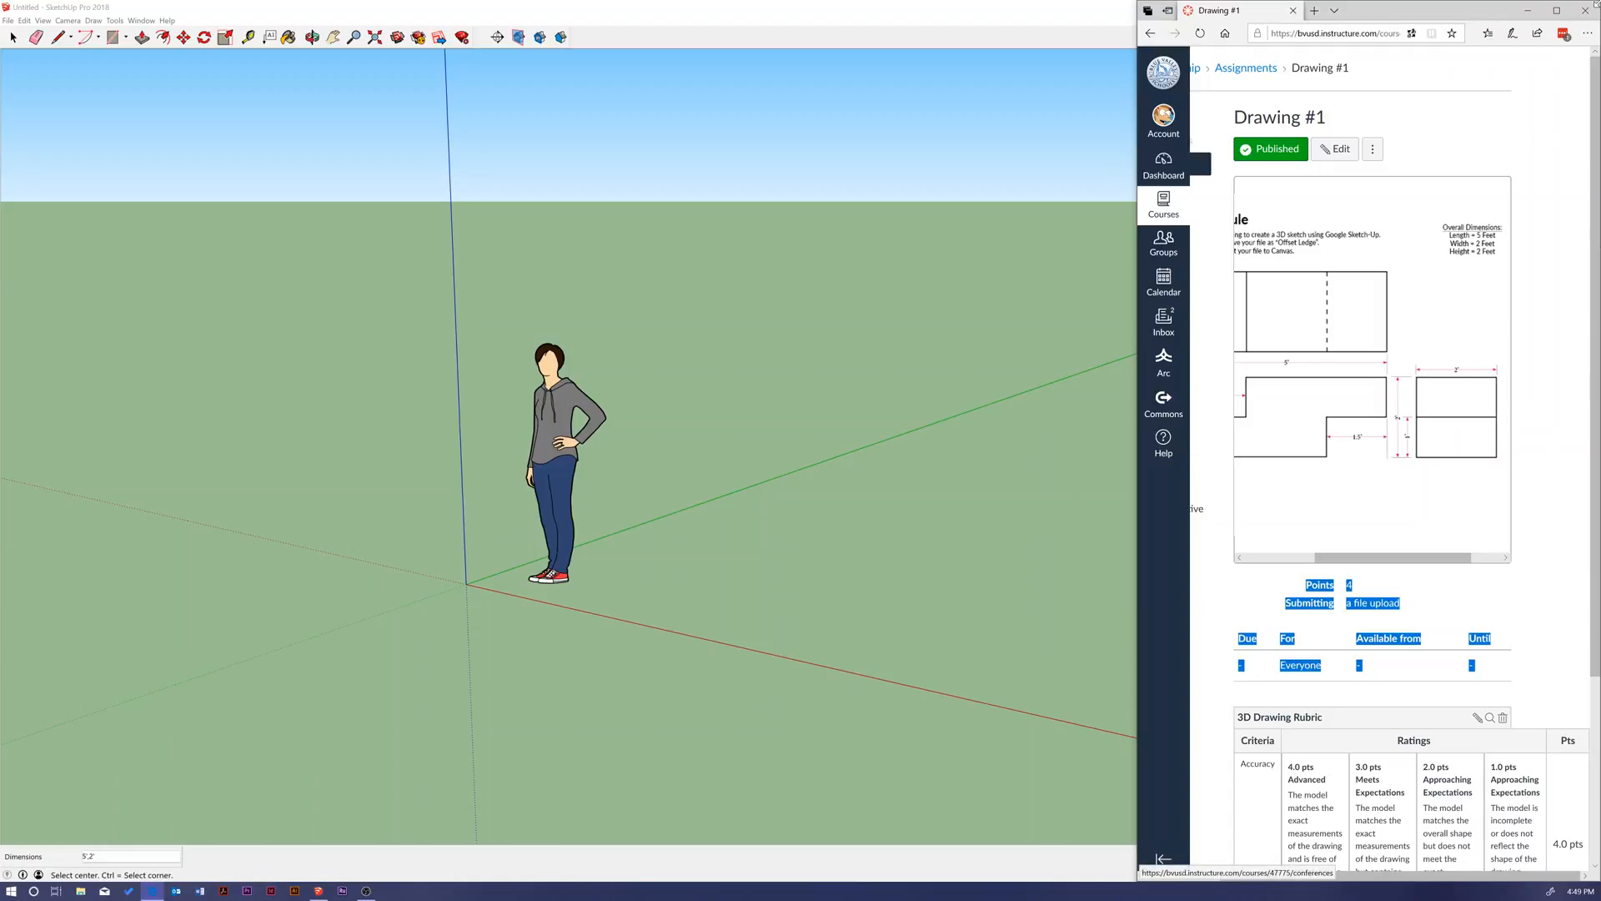
{"action": "left_click", "coordinate": [1556, 12]}
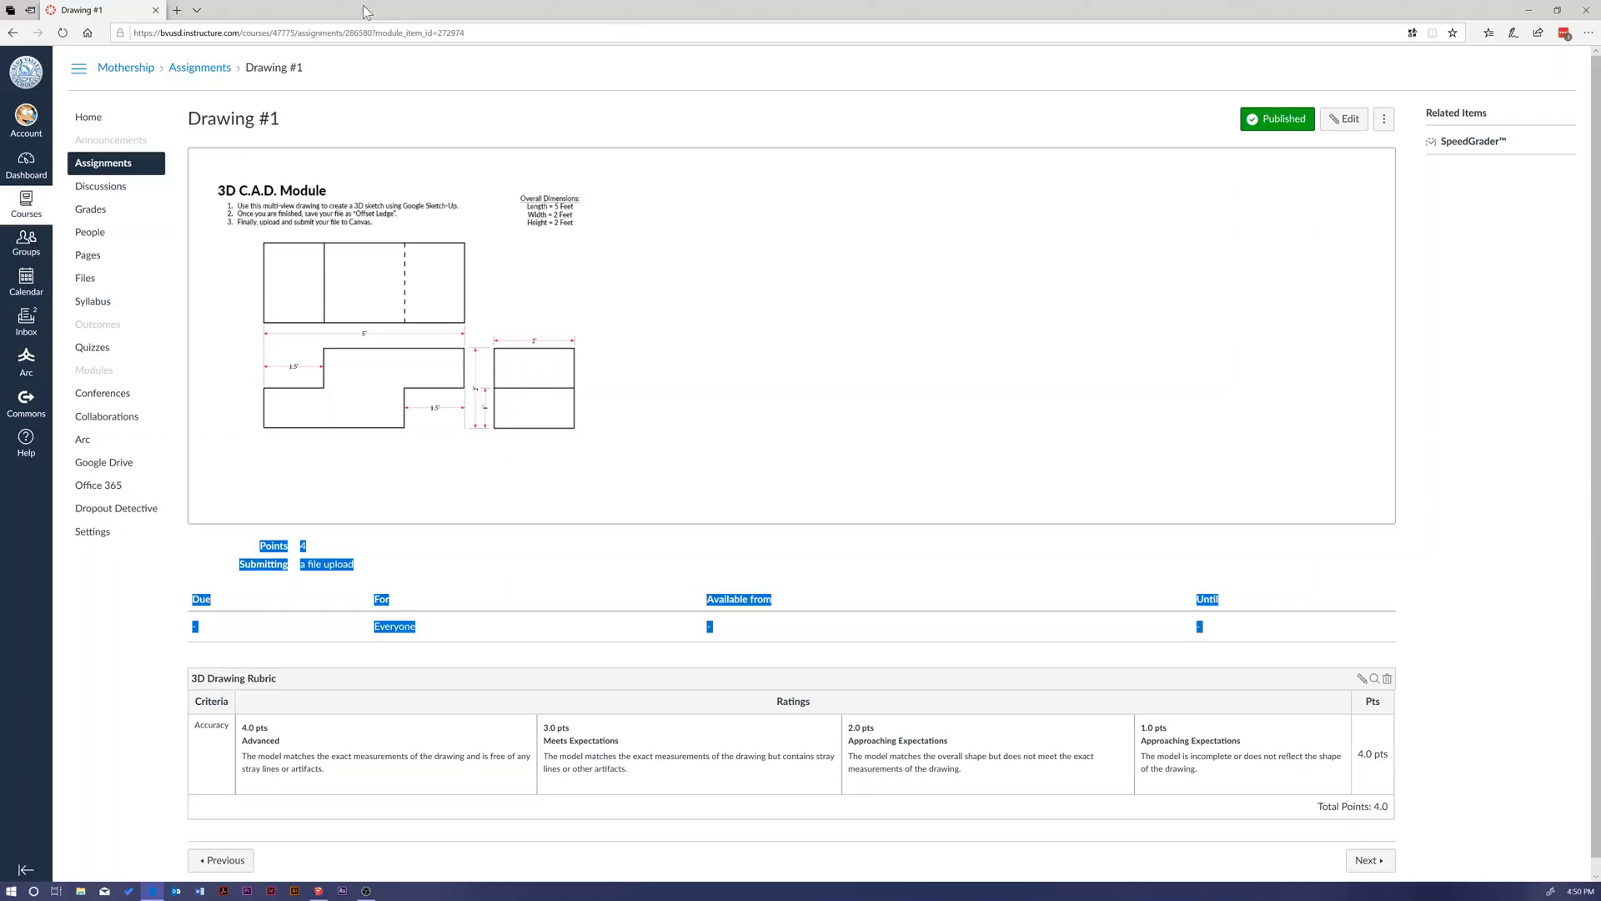
{"action": "mouse_move", "coordinate": [382, 10]}
{"action": "left_mouse_down"}
{"action": "mouse_move", "coordinate": [381, 122]}
{"action": "mouse_move", "coordinate": [659, 124]}
{"action": "mouse_move", "coordinate": [573, 110]}
{"action": "mouse_move", "coordinate": [550, 83]}
{"action": "left_mouse_up"}
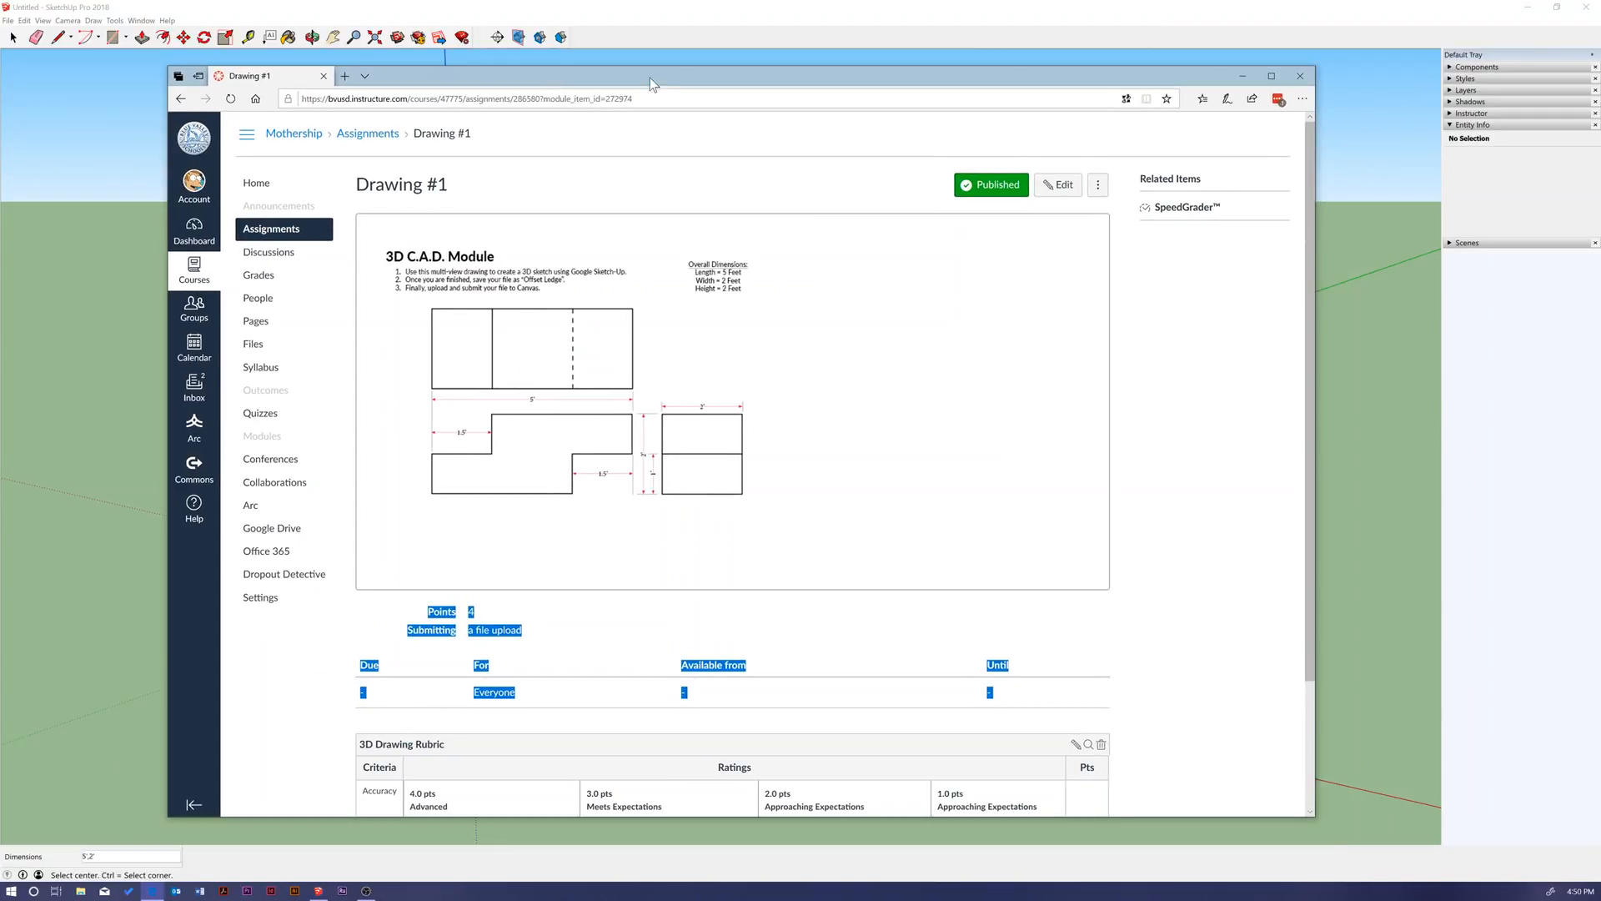
{"action": "mouse_move", "coordinate": [666, 75]}
{"action": "left_mouse_down"}
{"action": "mouse_move", "coordinate": [717, 164]}
{"action": "mouse_move", "coordinate": [1217, 154]}
{"action": "mouse_move", "coordinate": [1357, 198]}
{"action": "mouse_move", "coordinate": [1596, 208]}
{"action": "left_mouse_up"}
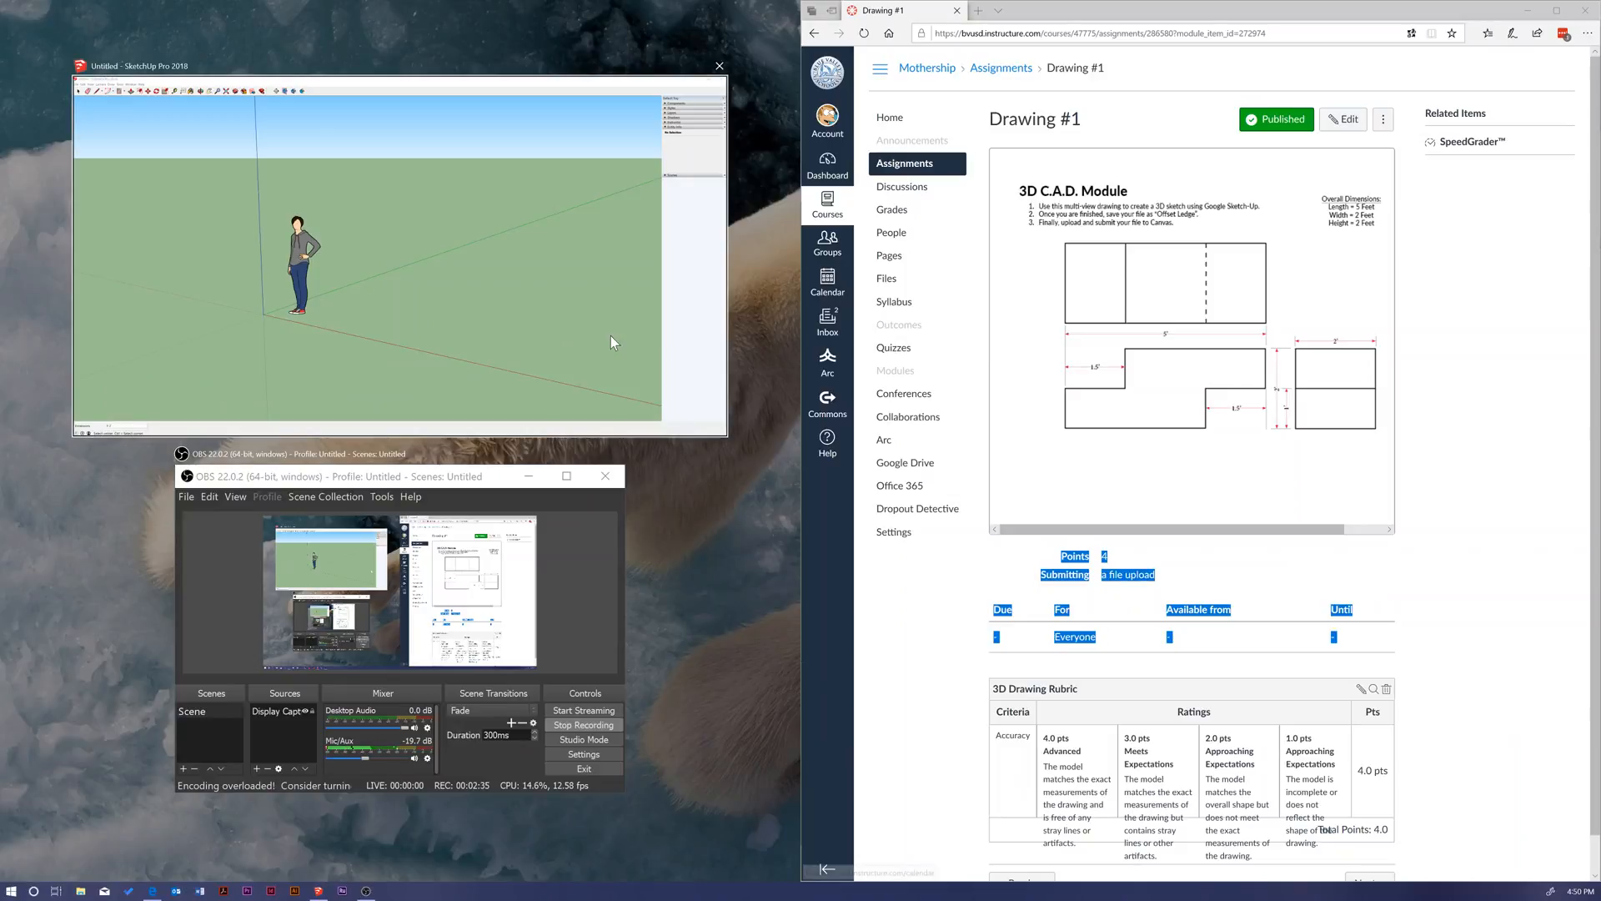
{"action": "left_click", "coordinate": [639, 337]}
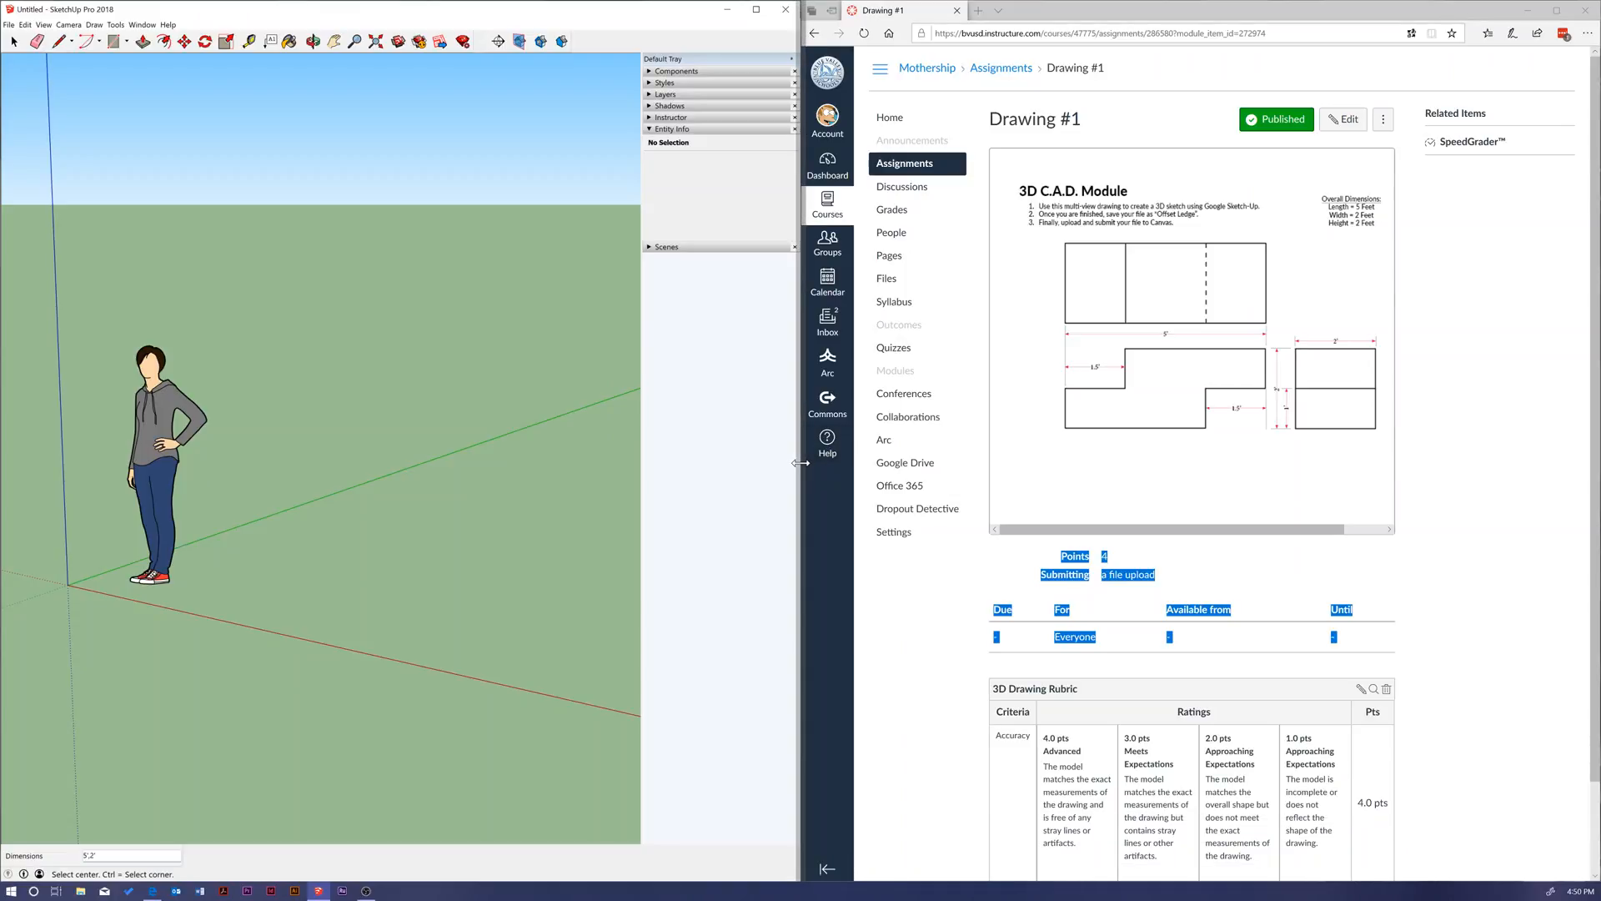
{"action": "left_click_drag", "start_coordinate": [802, 462], "coordinate": [1056, 458]}
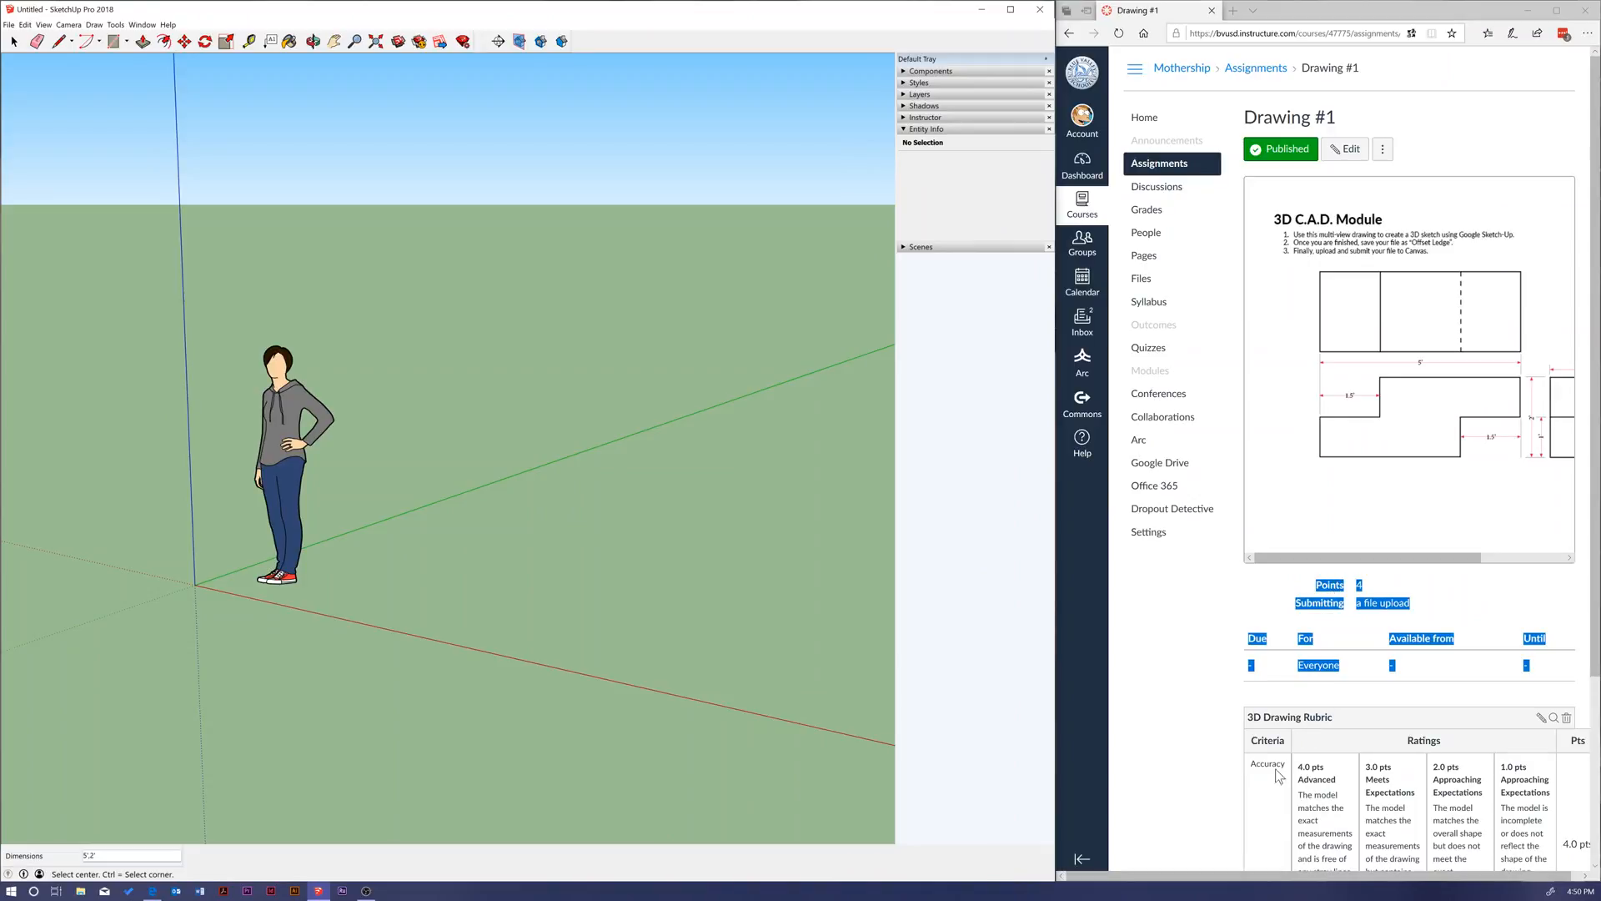
{"action": "left_click_drag", "start_coordinate": [1281, 875], "coordinate": [1317, 873]}
{"action": "left_click_drag", "start_coordinate": [1389, 560], "coordinate": [1440, 566]}
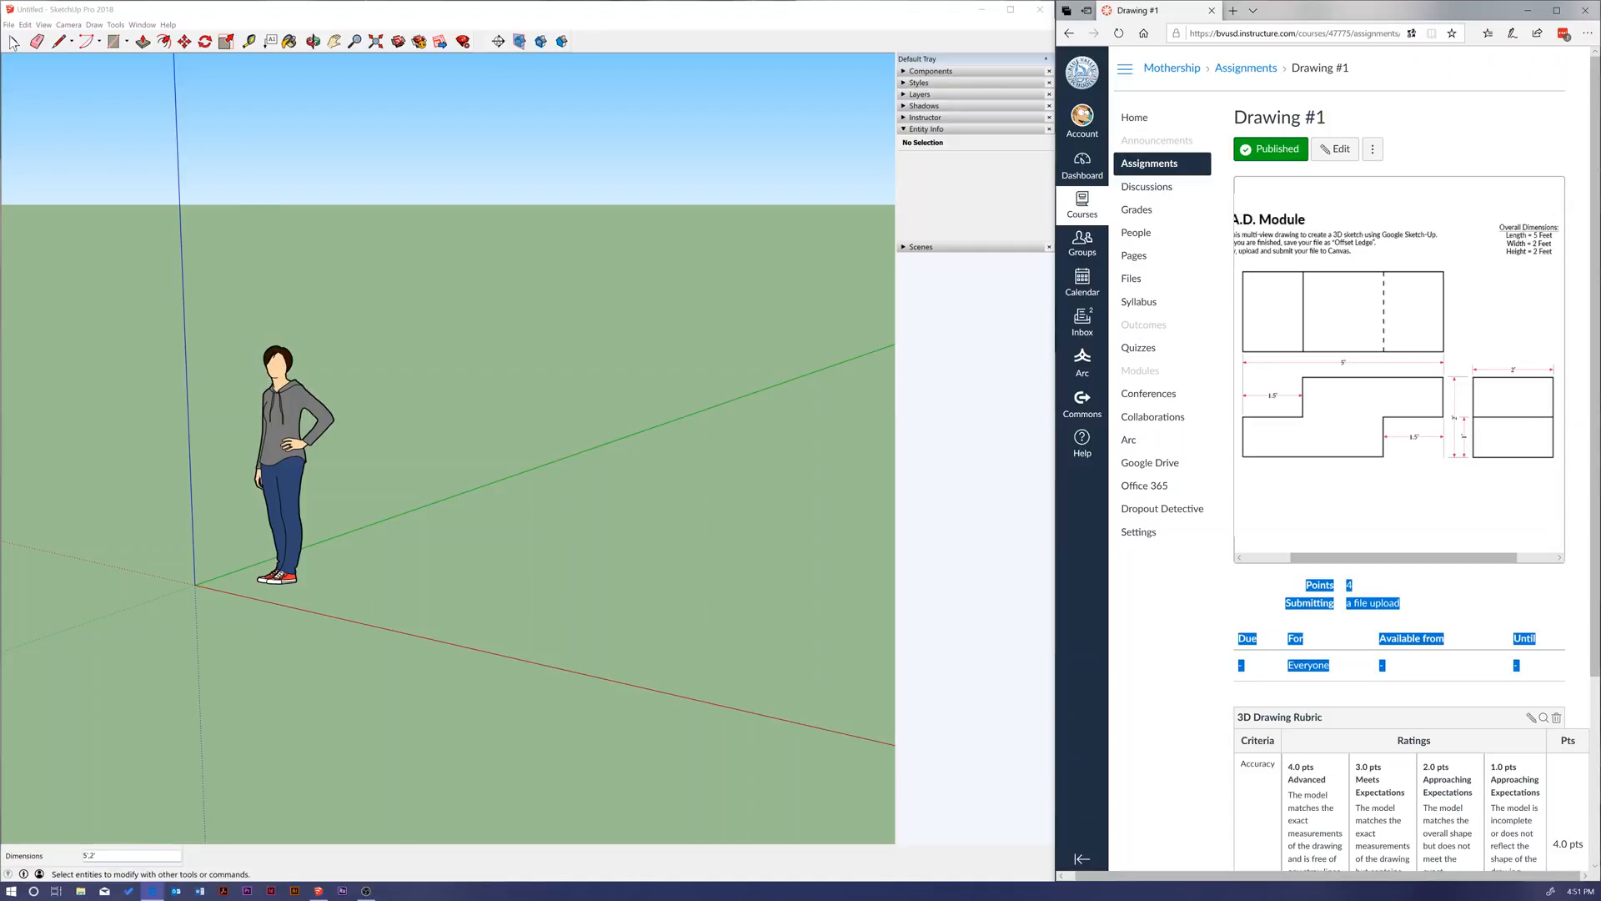
Delete the standing person figure near the origin
{"action": "left_click", "coordinate": [14, 43]}
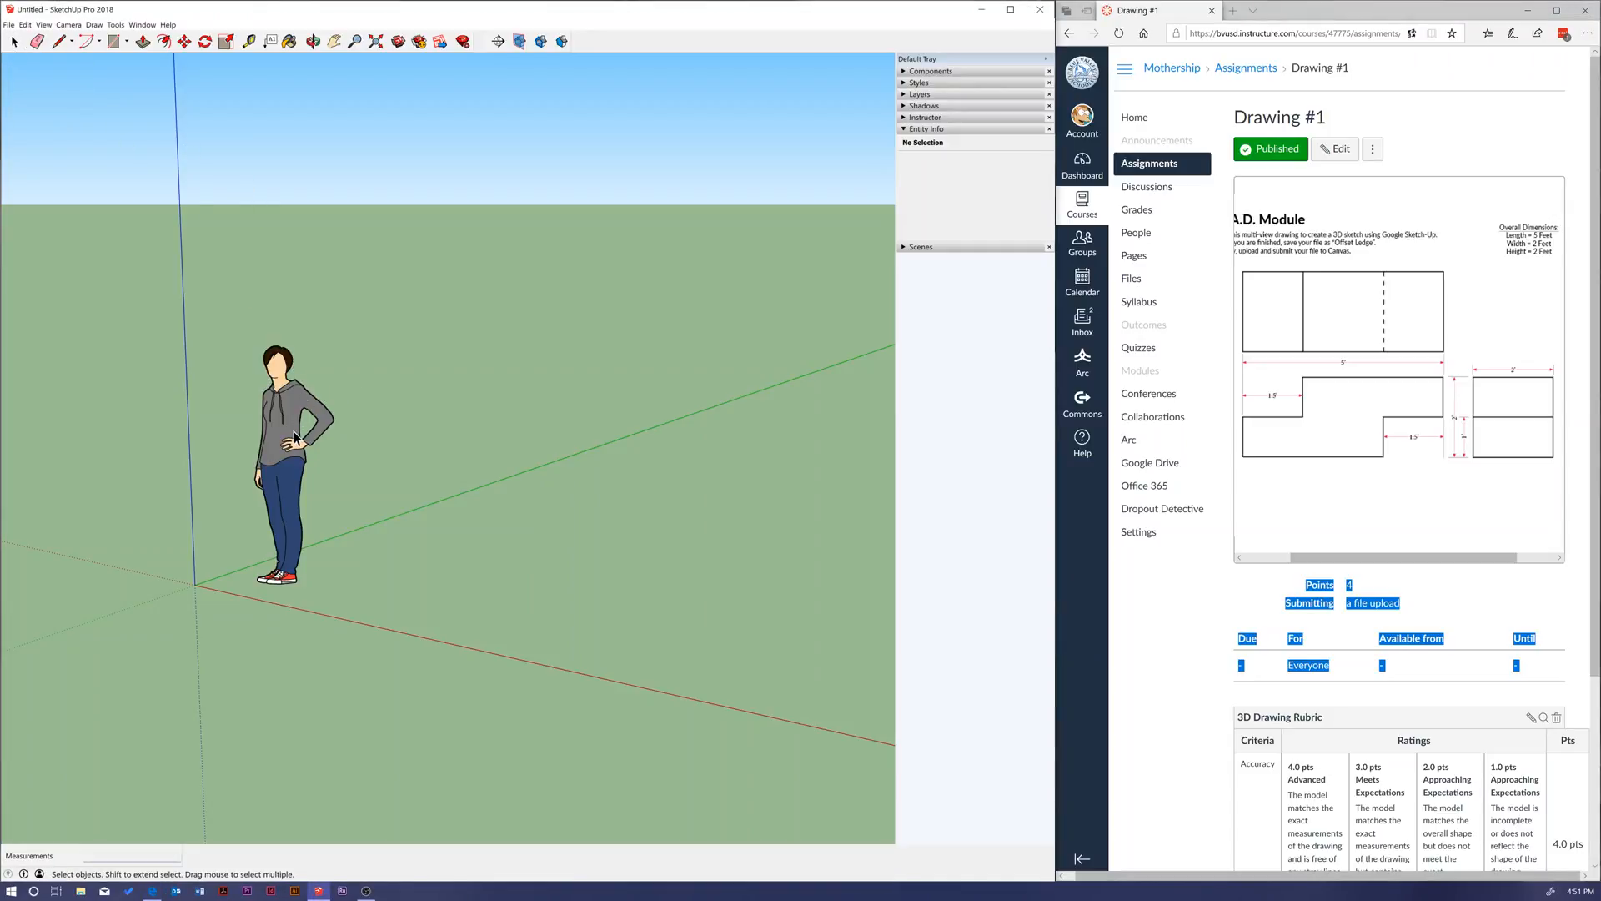
{"action": "left_click", "coordinate": [293, 535]}
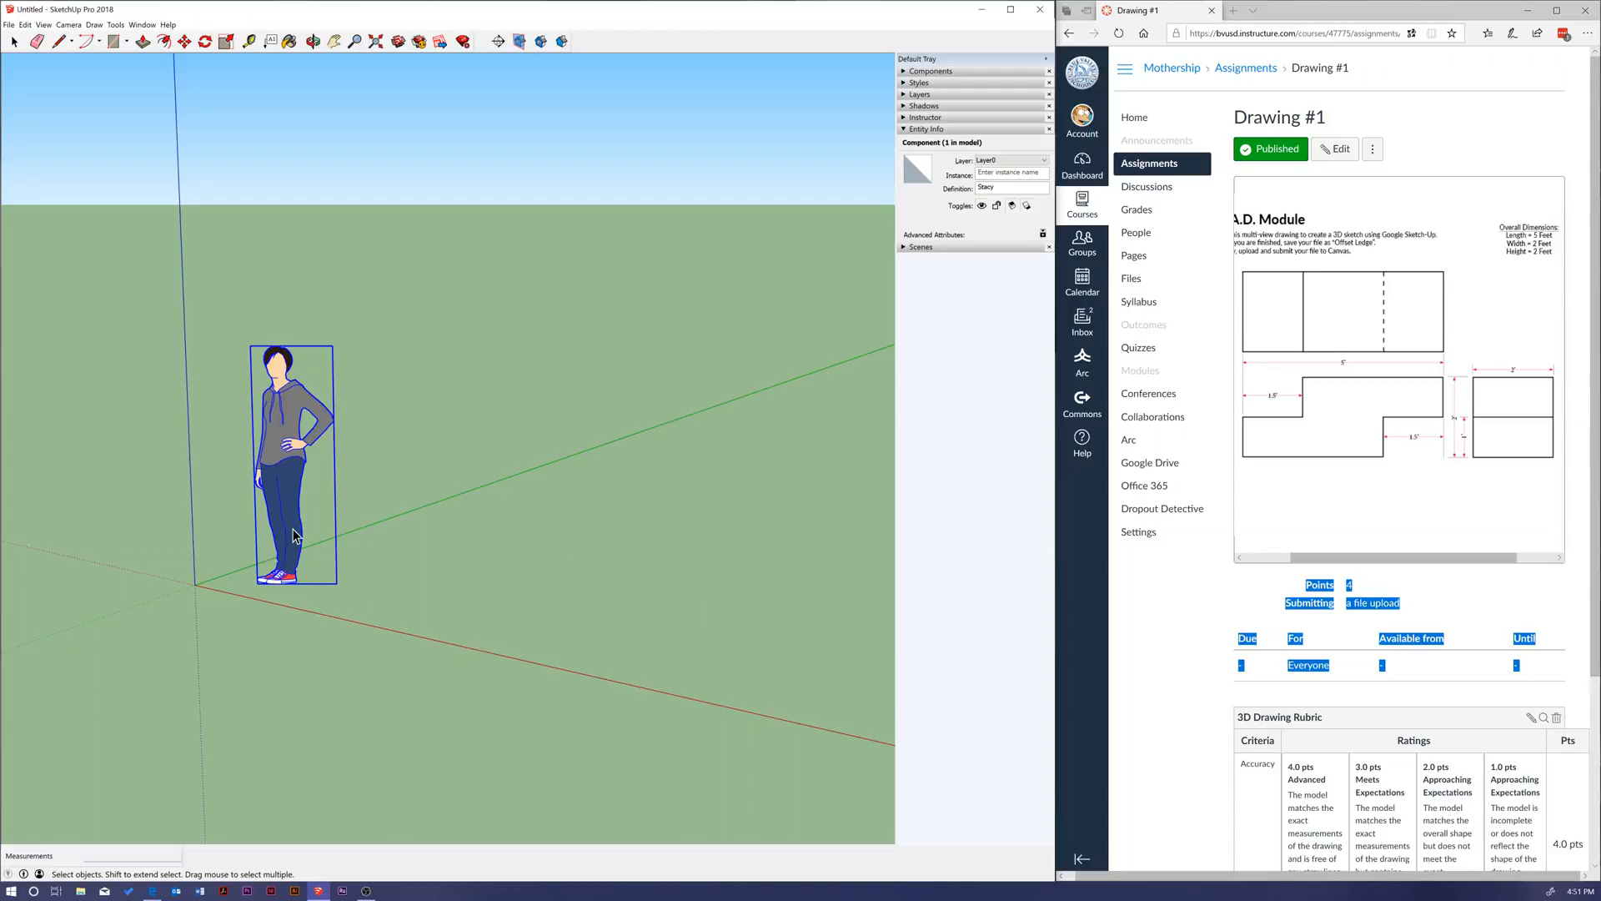
{"action": "key", "text": "Delete"}
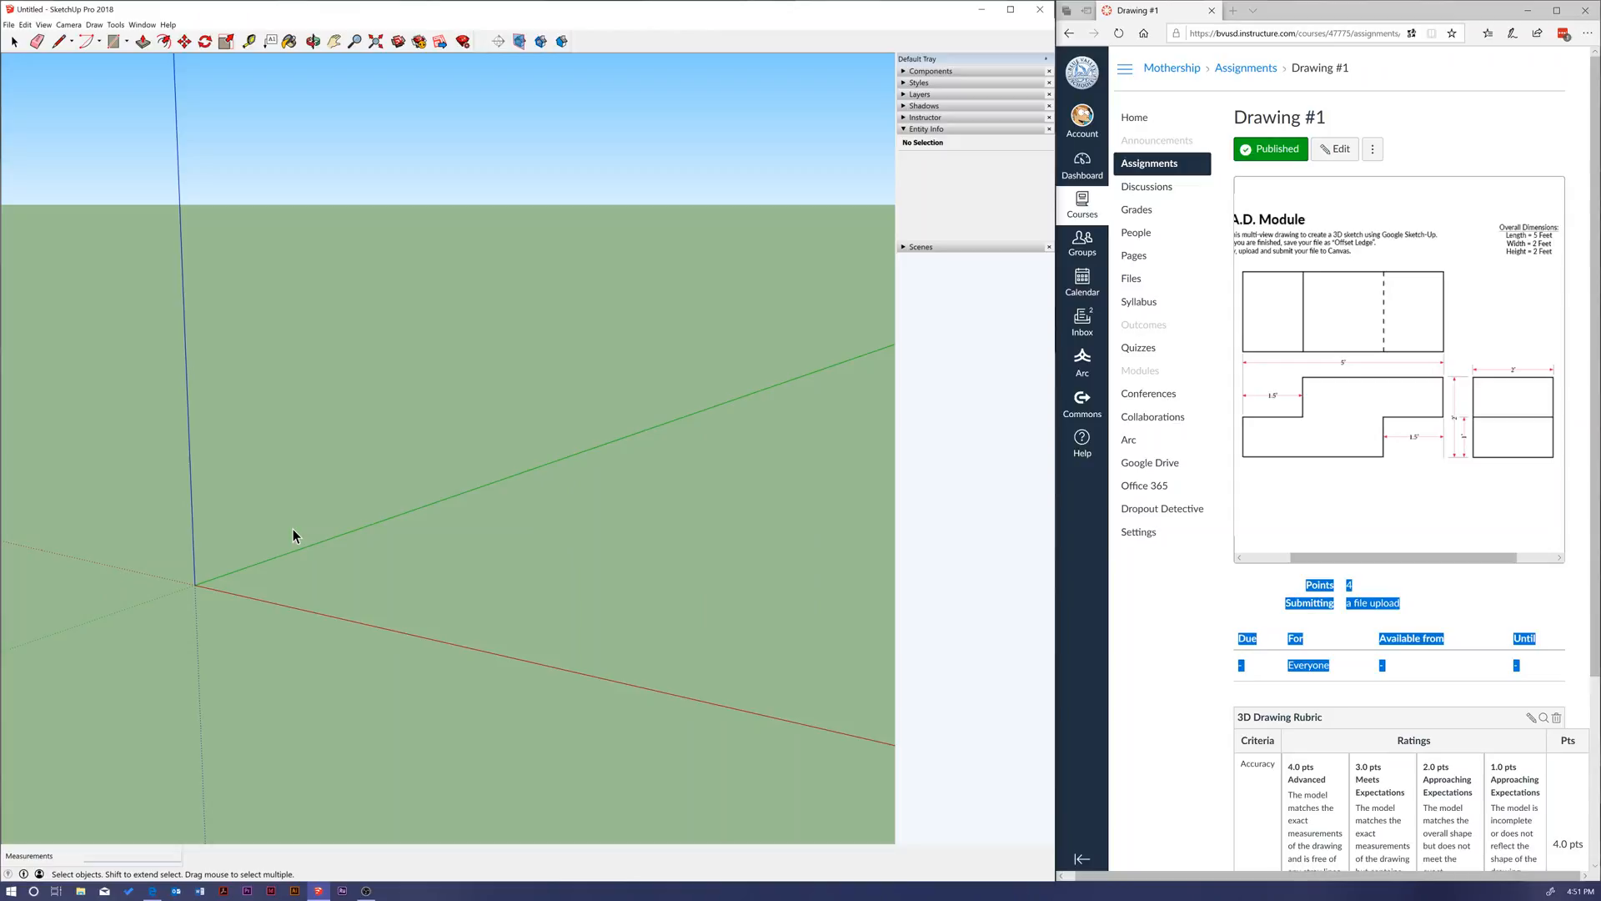
{"action": "left_click", "coordinate": [116, 46]}
{"action": "left_click", "coordinate": [127, 43]}
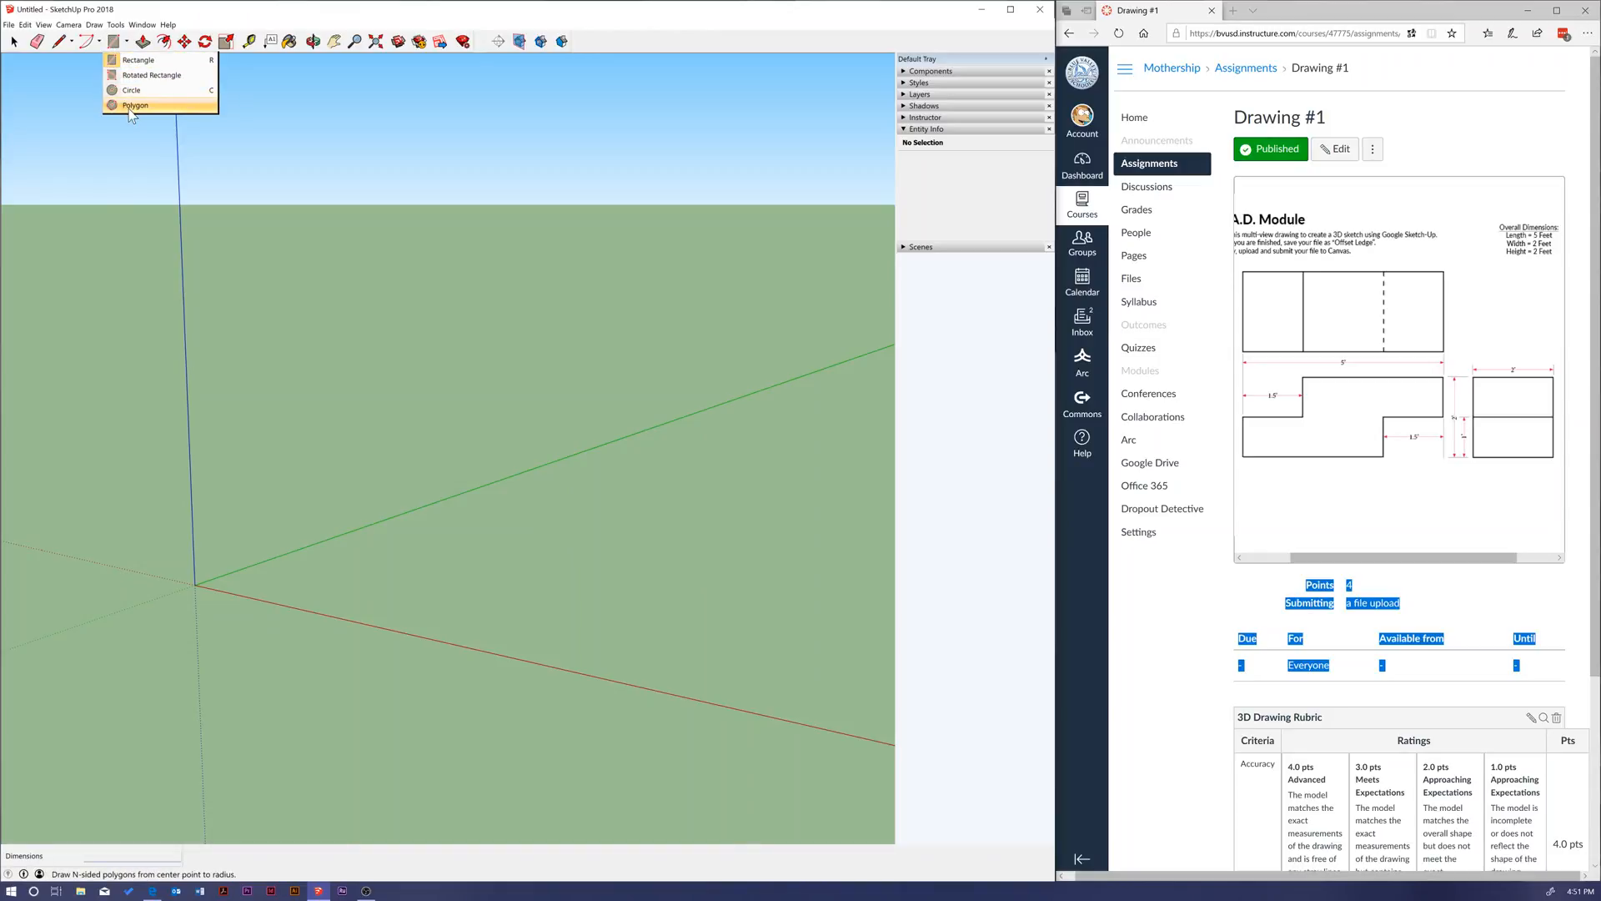
{"action": "left_click", "coordinate": [114, 67]}
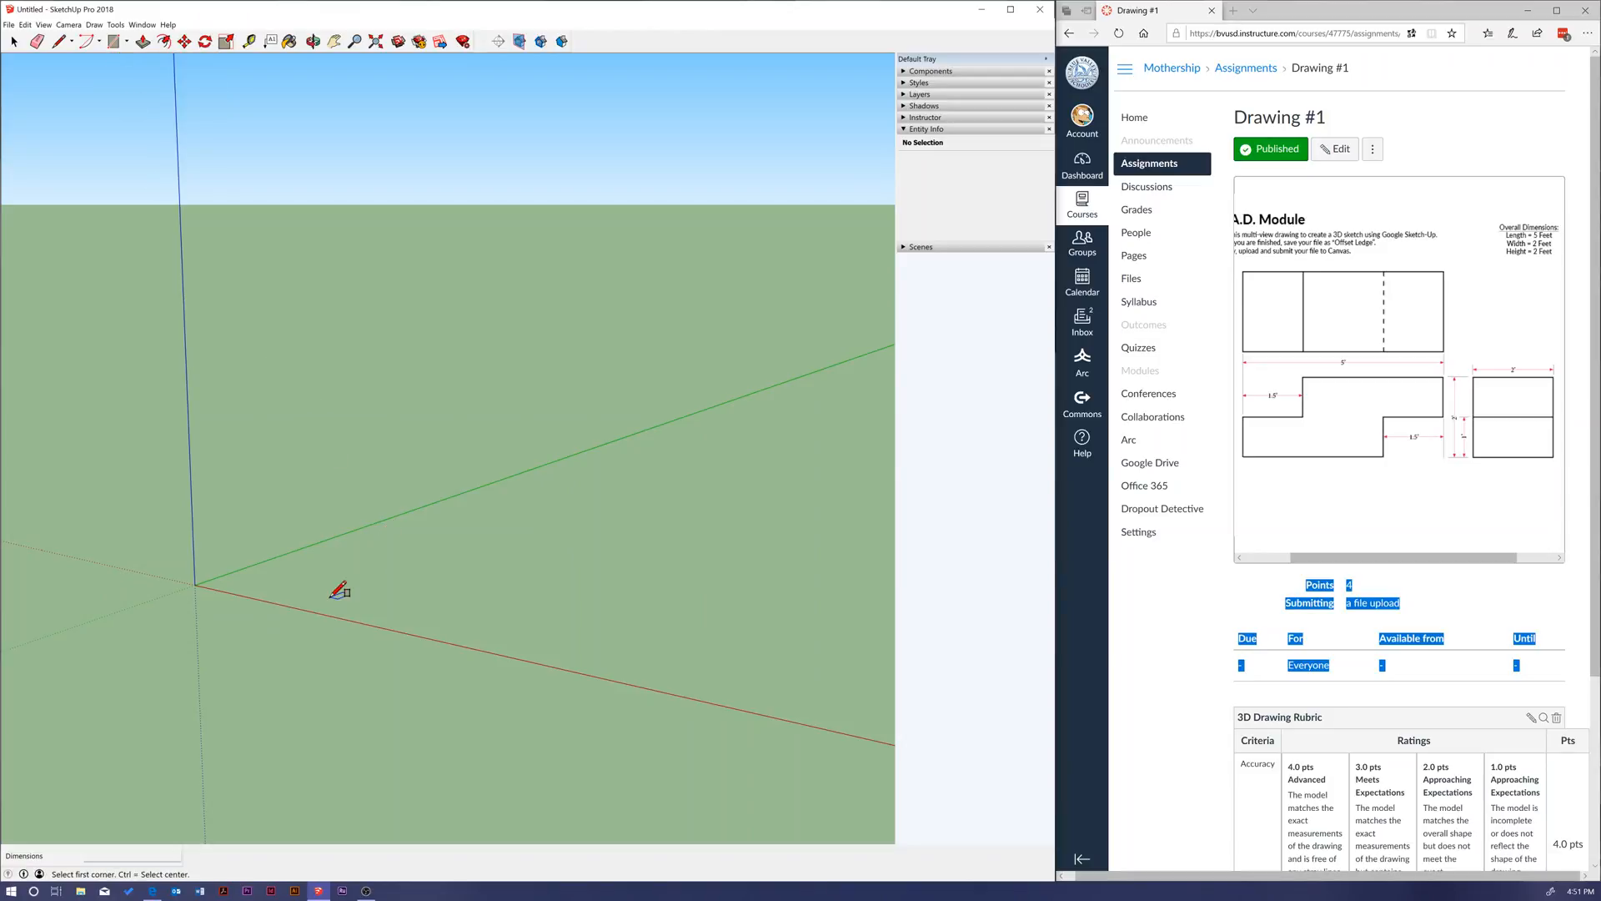
{"action": "scroll", "coordinate": [317, 593], "scroll_direction": "up", "scroll_amount": 3}
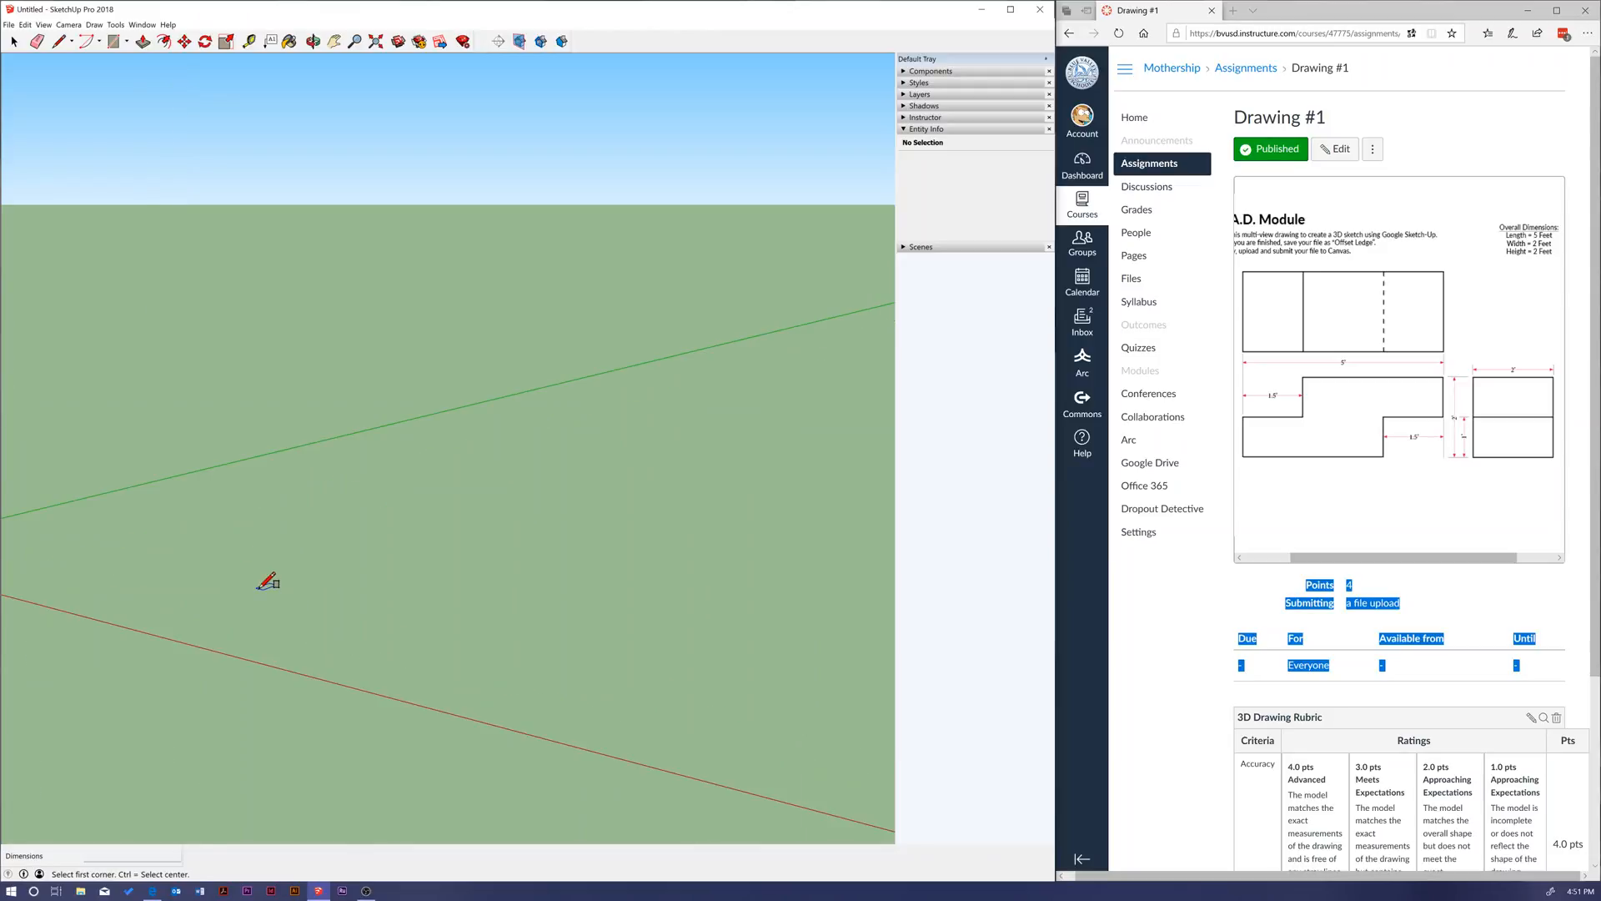
{"action": "left_click", "coordinate": [124, 530]}
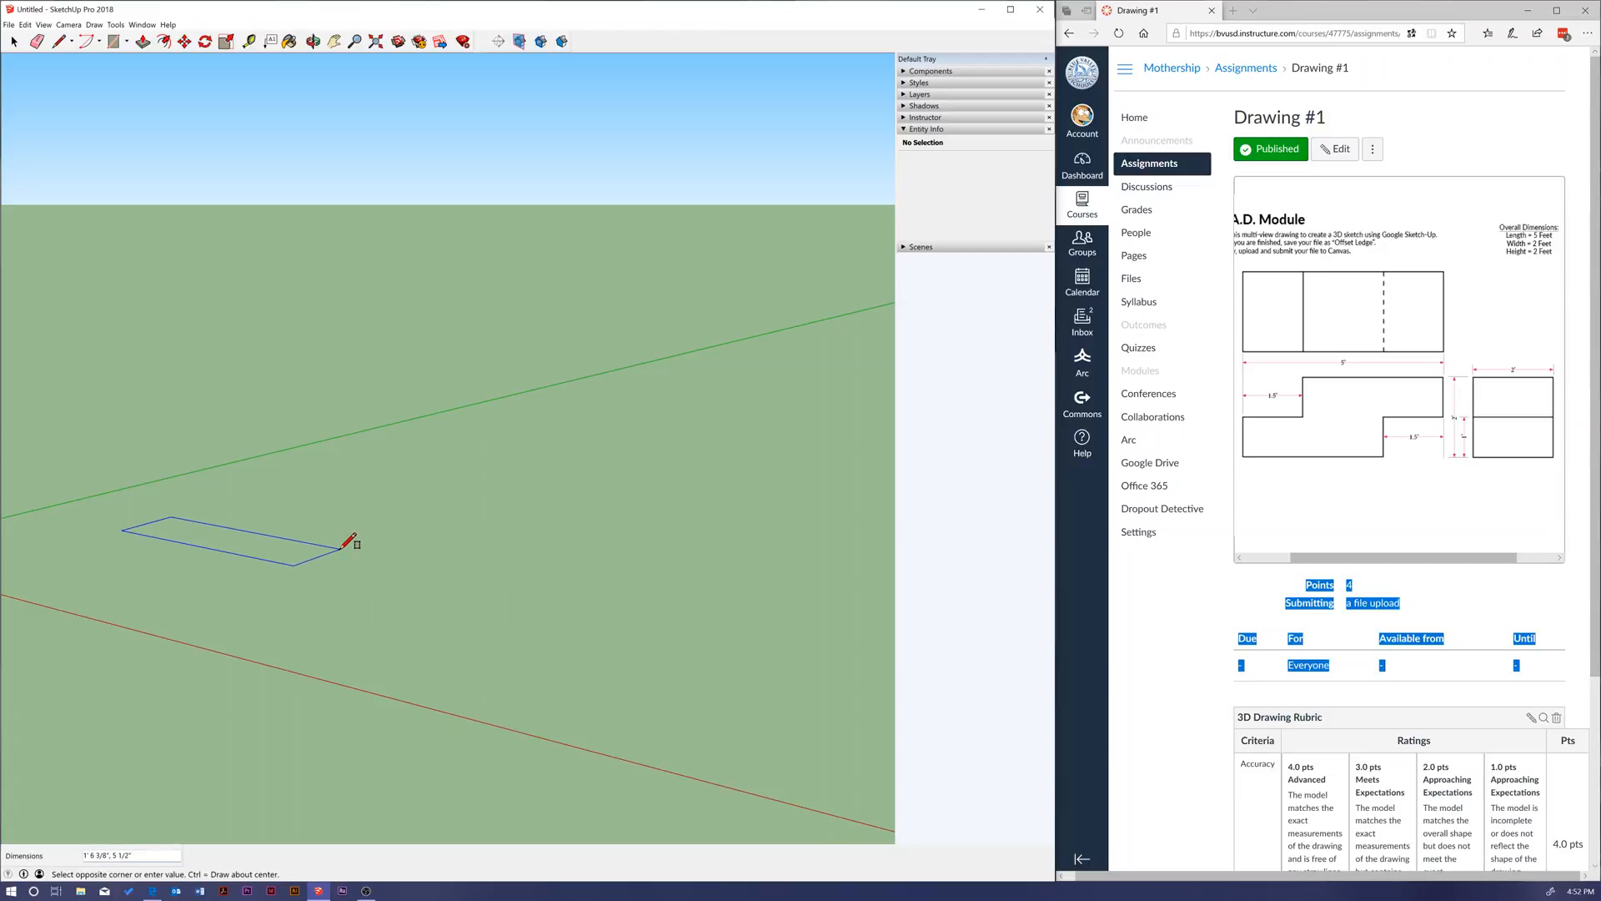
{"action": "key", "text": "Escape"}
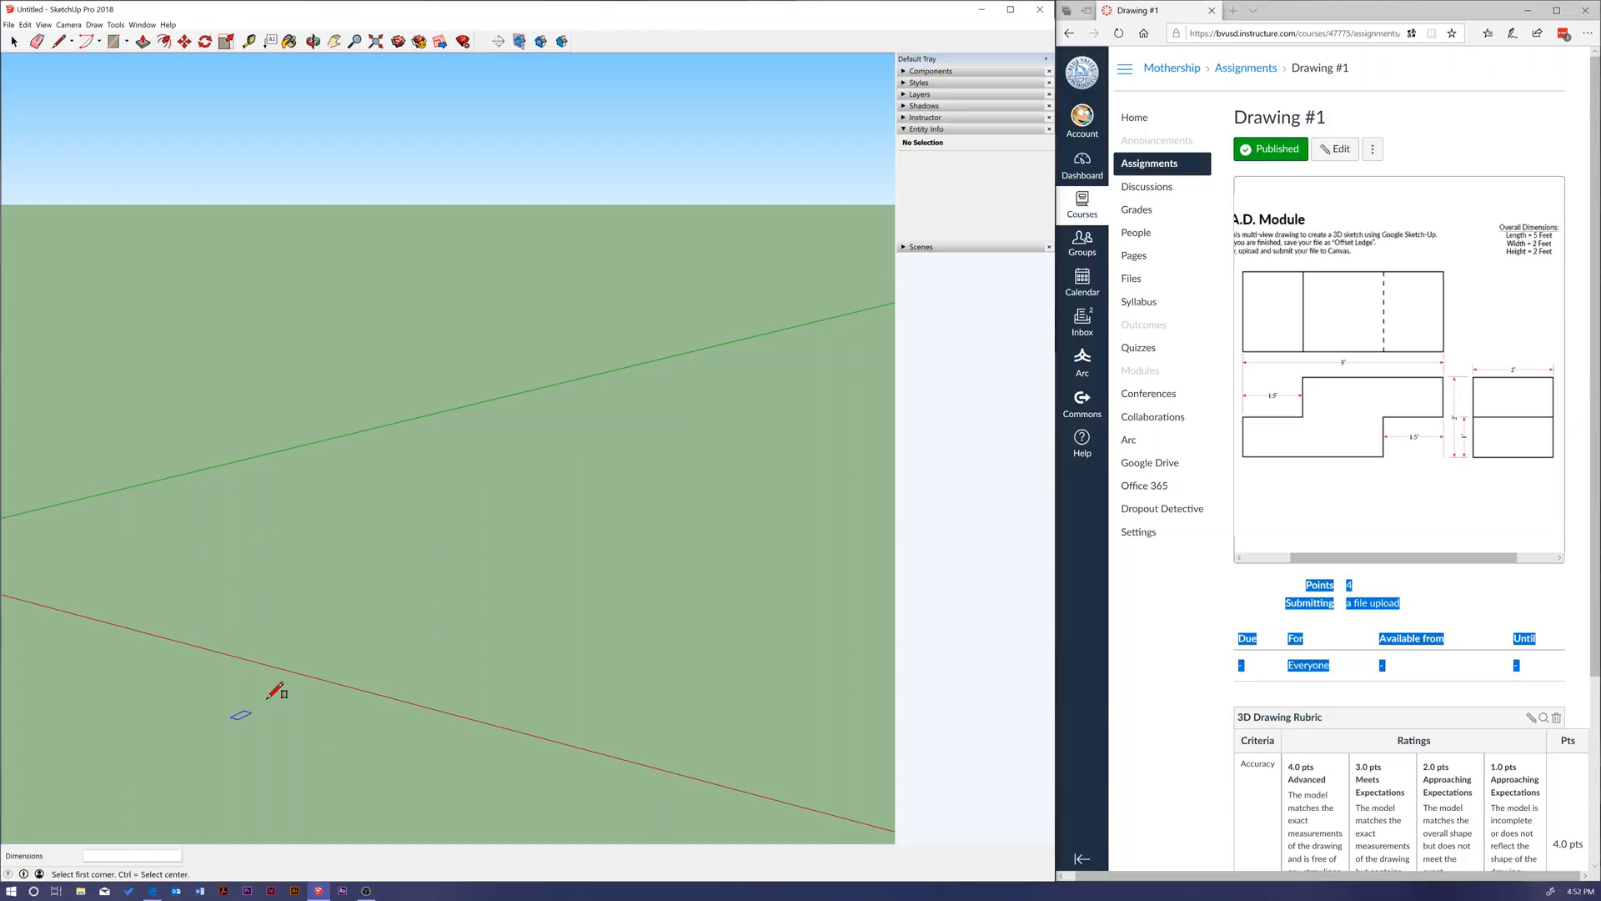
Draw a 5' by 2' rectangle on the ground plane starting at the origin, with its long side along the red axis
{"action": "left_click", "coordinate": [336, 43]}
{"action": "left_click_drag", "start_coordinate": [293, 443], "coordinate": [669, 434]}
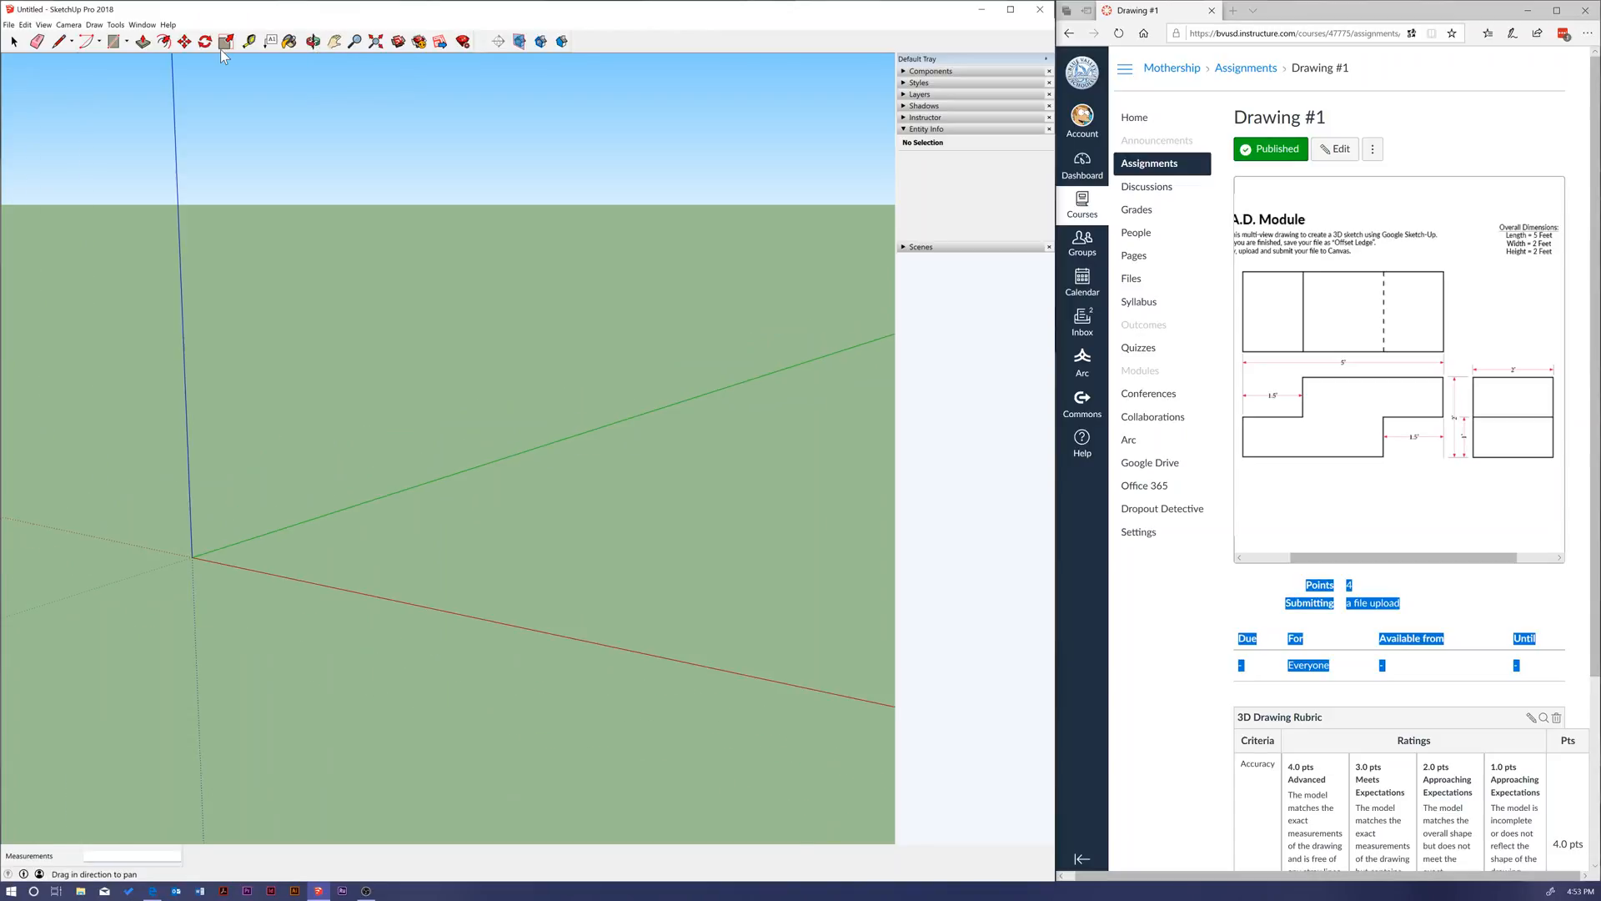
{"action": "left_click", "coordinate": [113, 42]}
{"action": "left_click", "coordinate": [193, 556]}
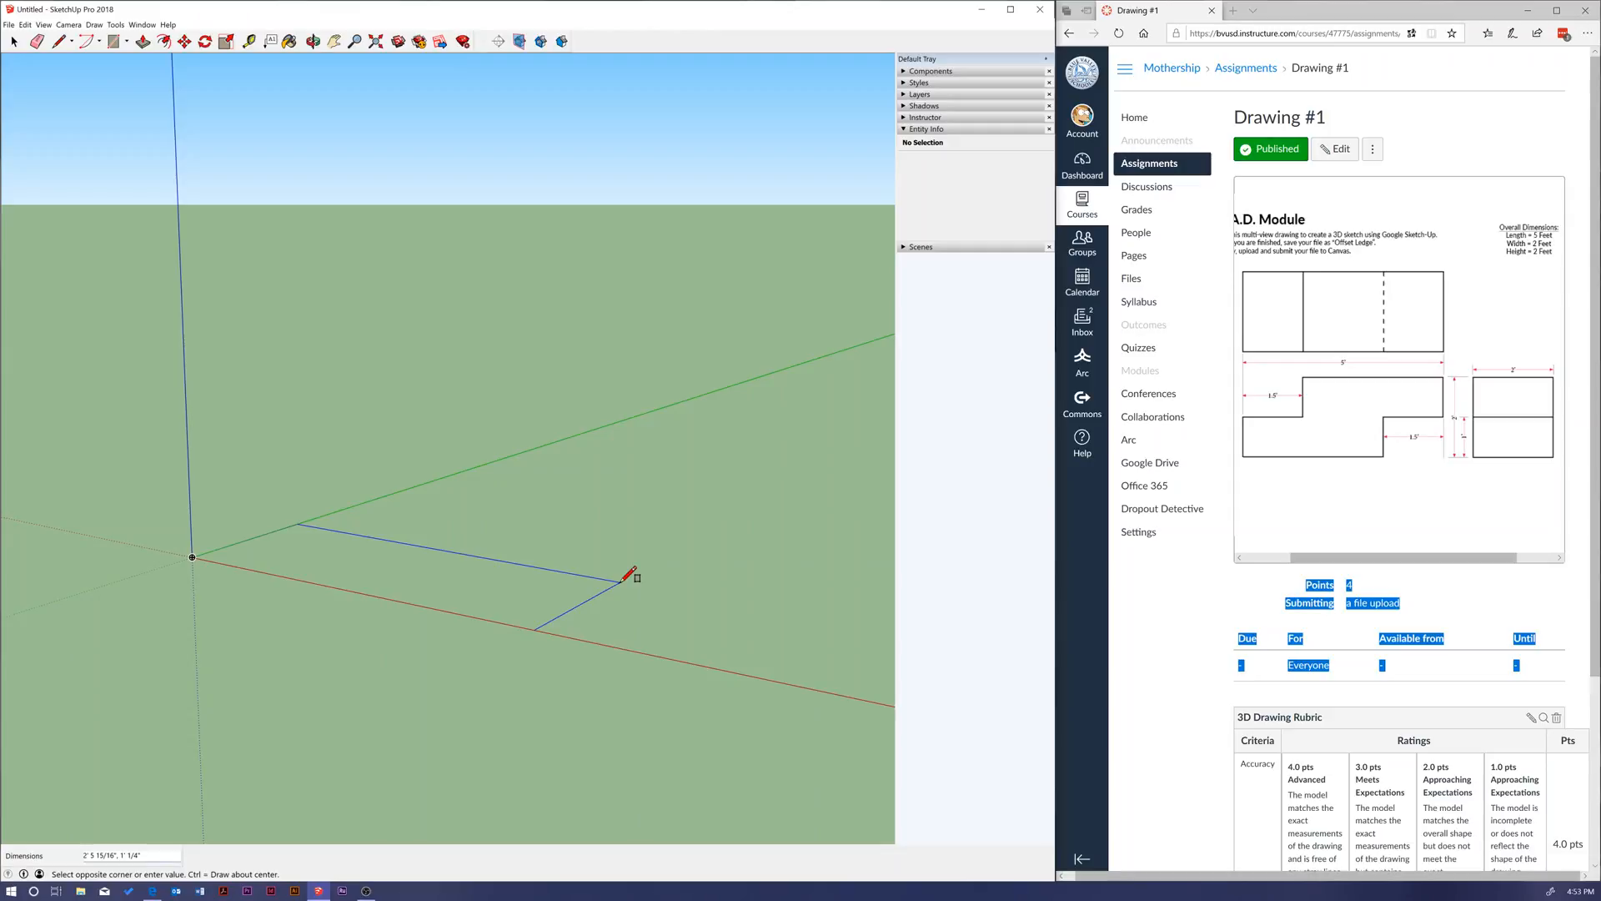
{"action": "type", "text": "5',2"}
{"action": "key", "text": "Return"}
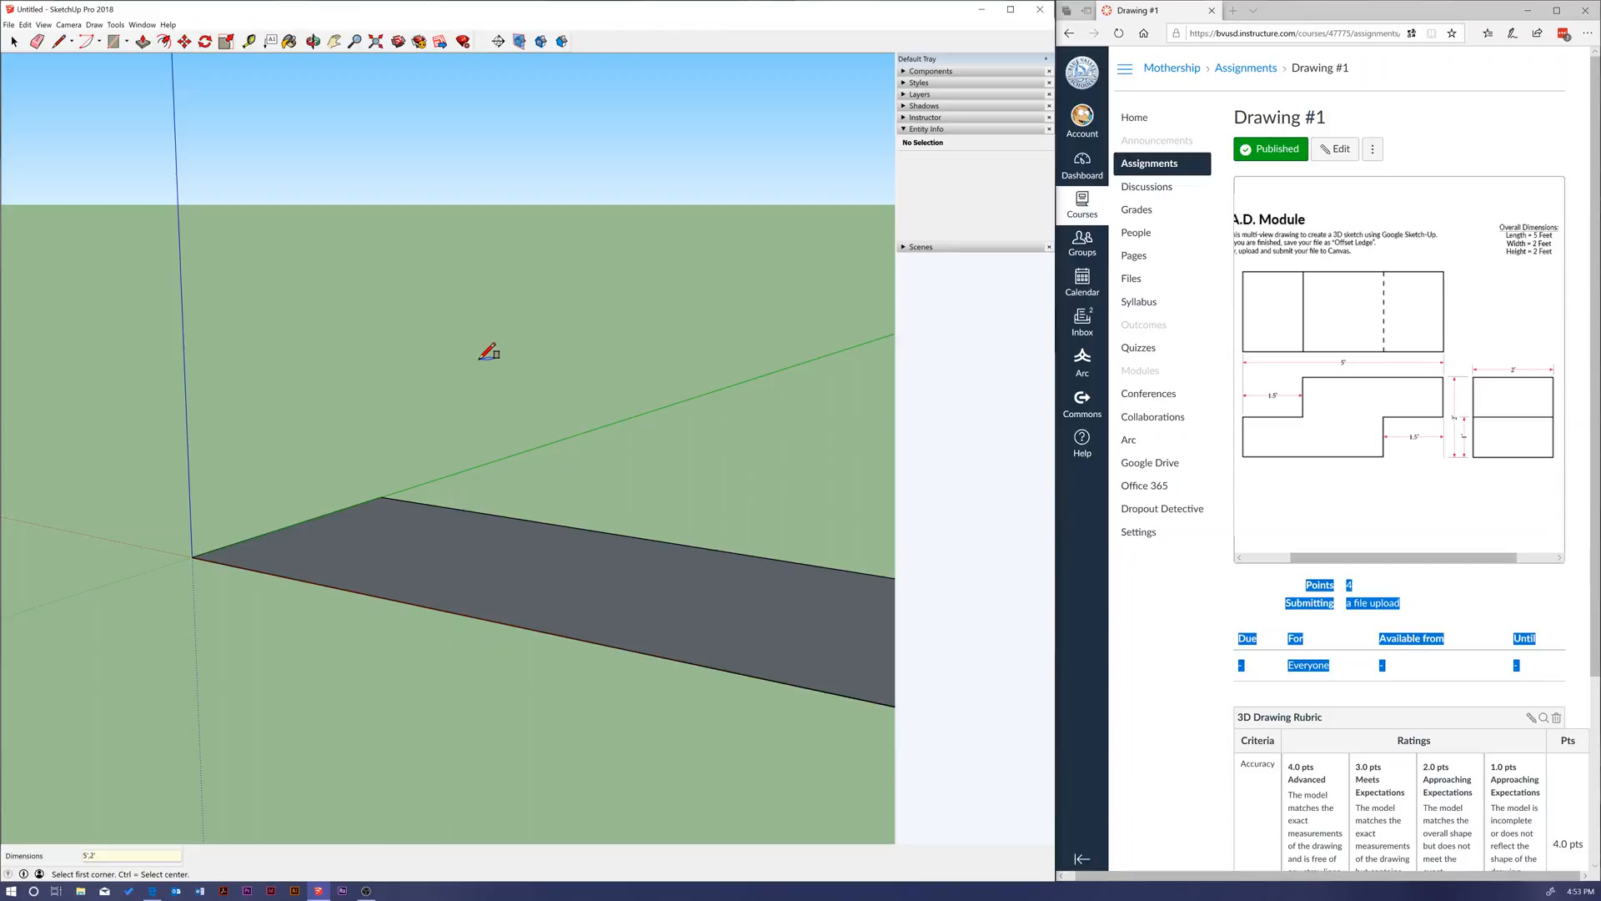
Examine the whole rectangle on the ground plane from different sides and from above
{"action": "scroll", "coordinate": [510, 371], "scroll_direction": "down", "scroll_amount": 2}
{"action": "scroll", "coordinate": [511, 371], "scroll_direction": "down", "scroll_amount": 2}
{"action": "scroll", "coordinate": [669, 418], "scroll_direction": "down", "scroll_amount": 1}
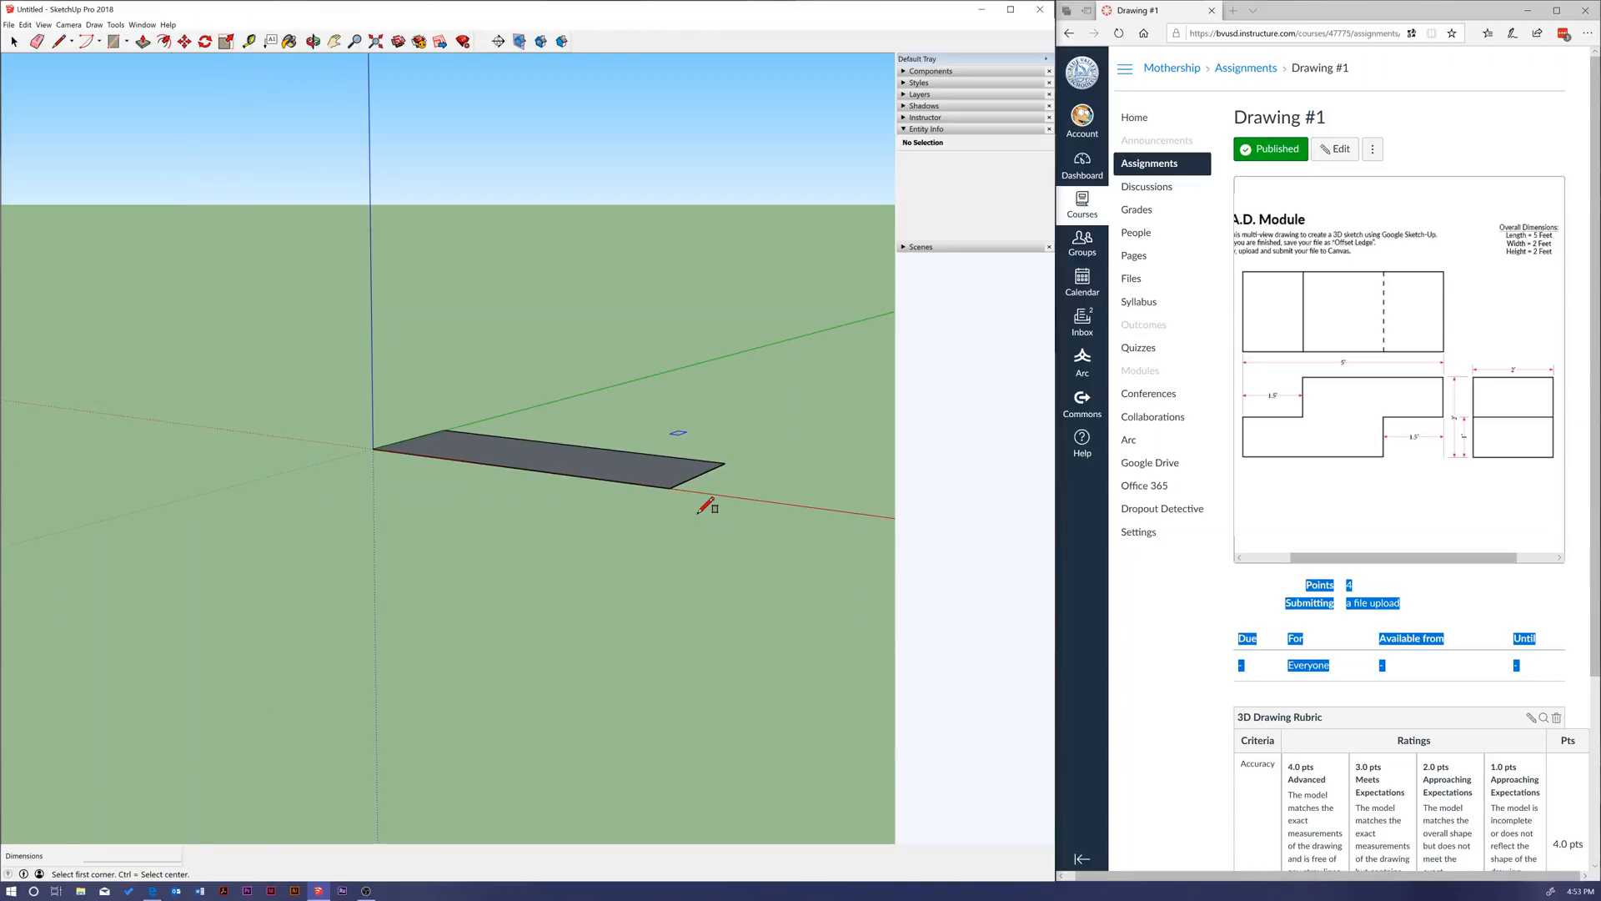
{"action": "left_click", "coordinate": [333, 42]}
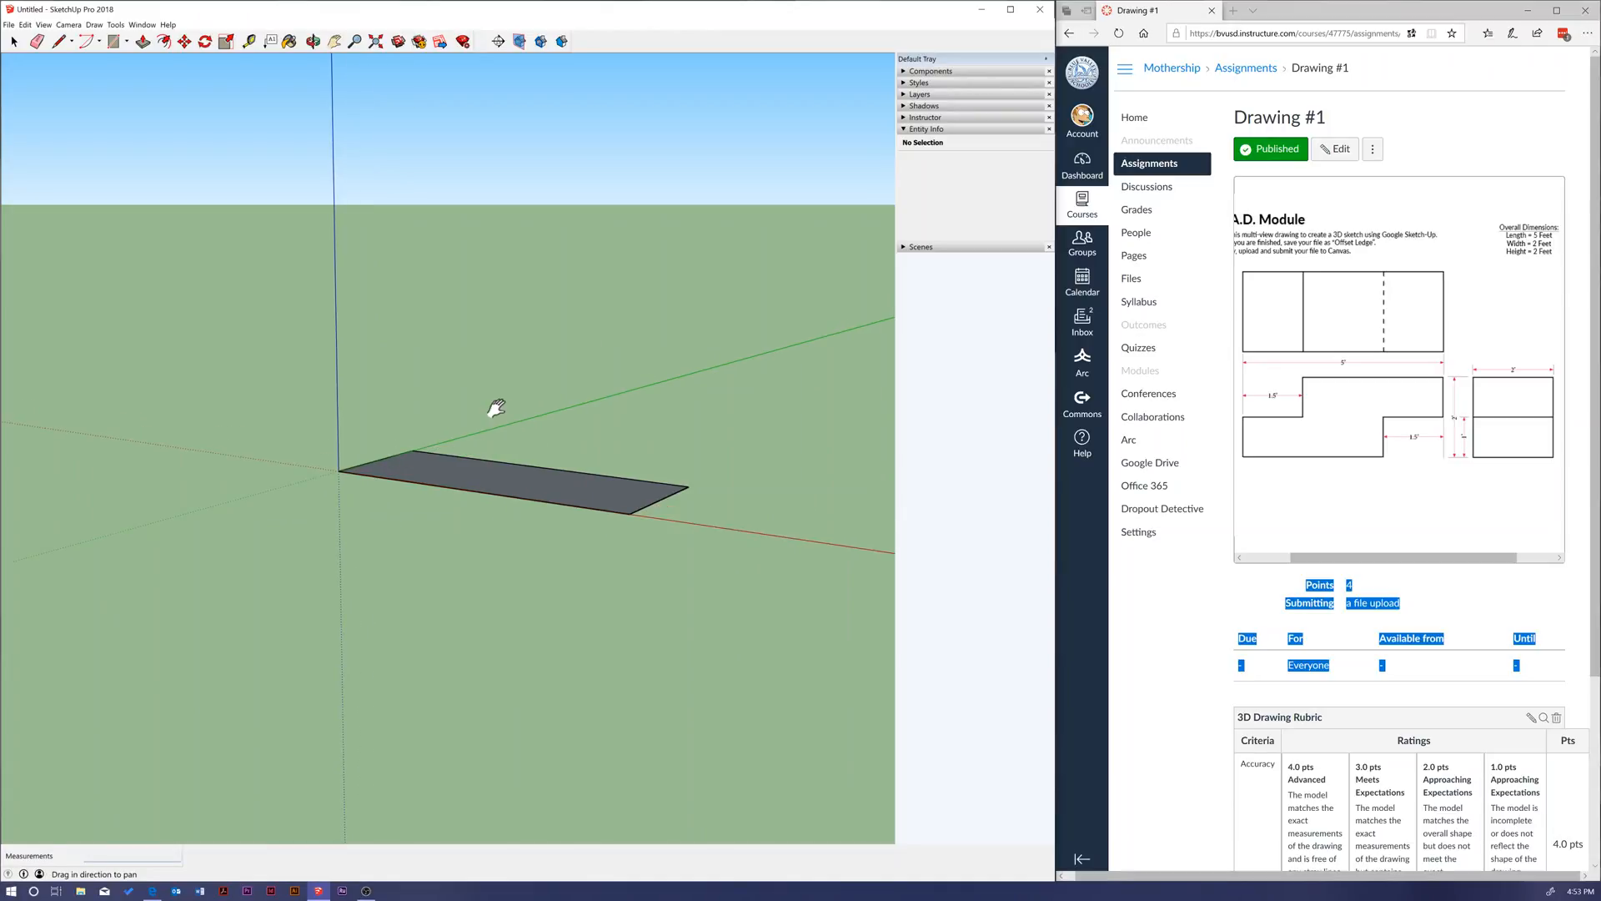
{"action": "mouse_move", "coordinate": [497, 408]}
{"action": "left_mouse_down"}
{"action": "mouse_move", "coordinate": [500, 465]}
{"action": "mouse_move", "coordinate": [485, 411]}
{"action": "mouse_move", "coordinate": [443, 404]}
{"action": "mouse_move", "coordinate": [437, 458]}
{"action": "mouse_move", "coordinate": [451, 406]}
{"action": "left_mouse_up"}
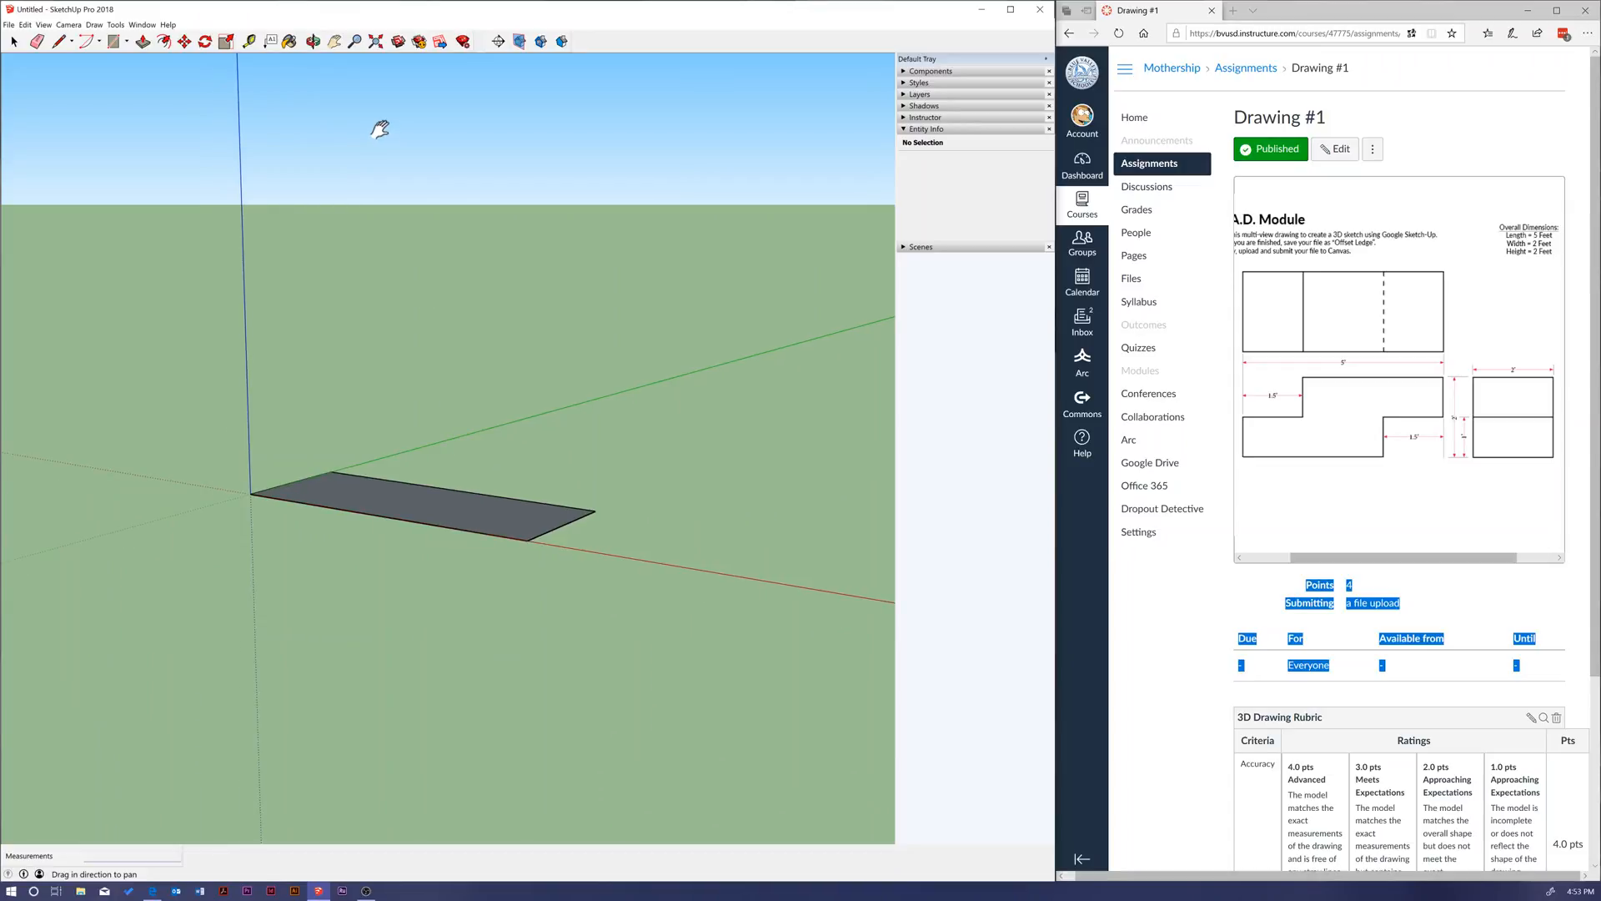
{"action": "left_click", "coordinate": [314, 46]}
{"action": "left_click_drag", "start_coordinate": [518, 437], "coordinate": [358, 554]}
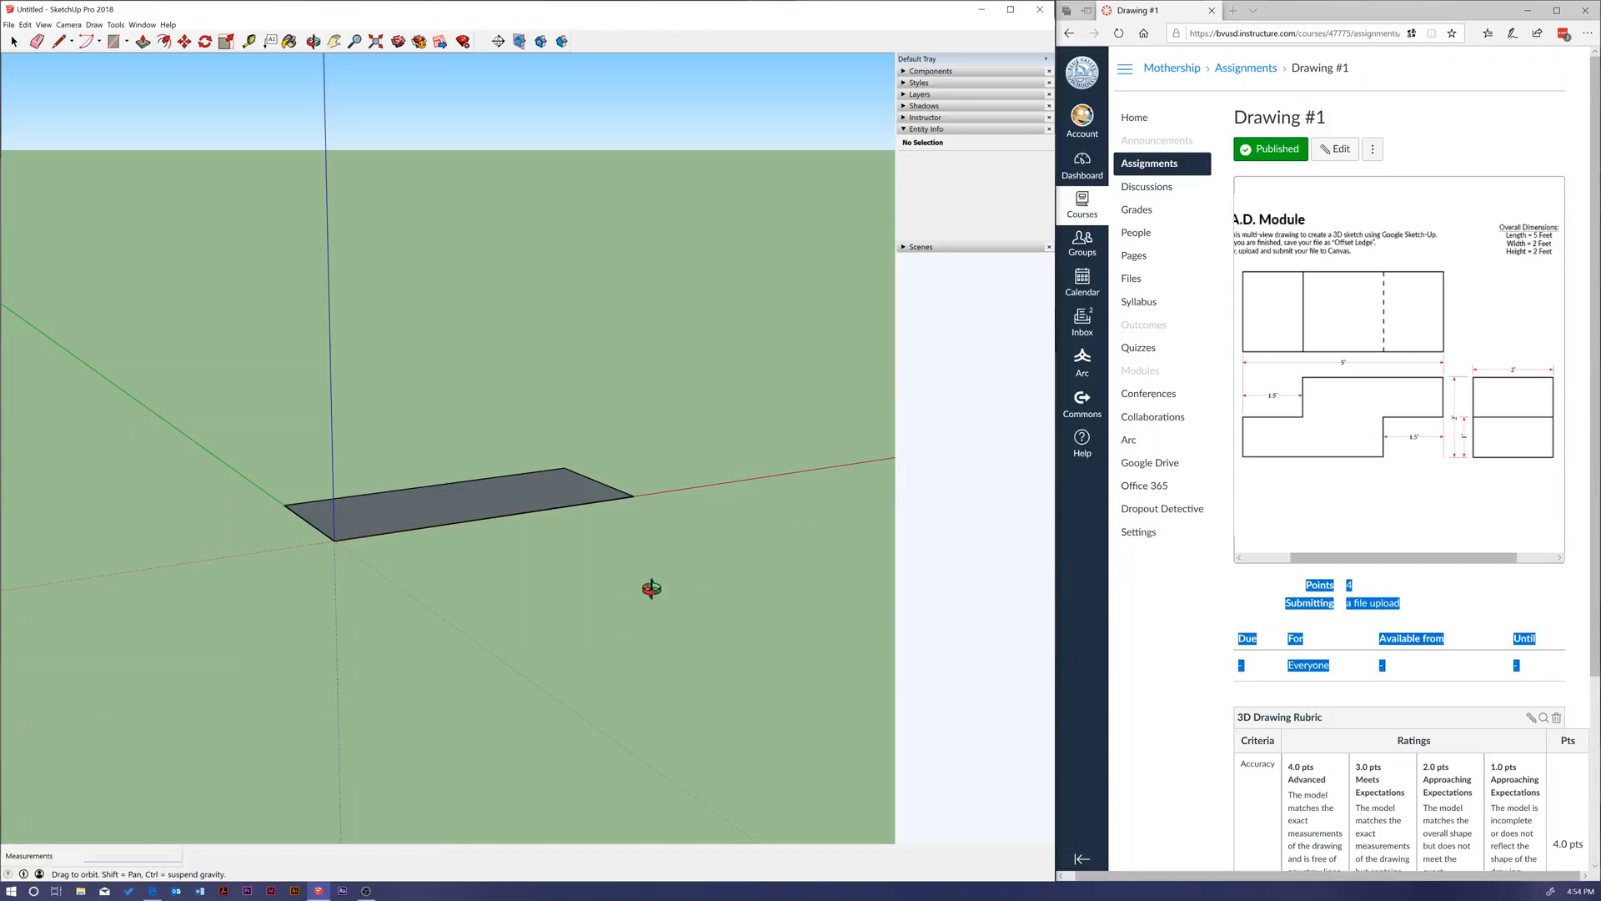
{"action": "left_click_drag", "start_coordinate": [651, 589], "coordinate": [511, 754]}
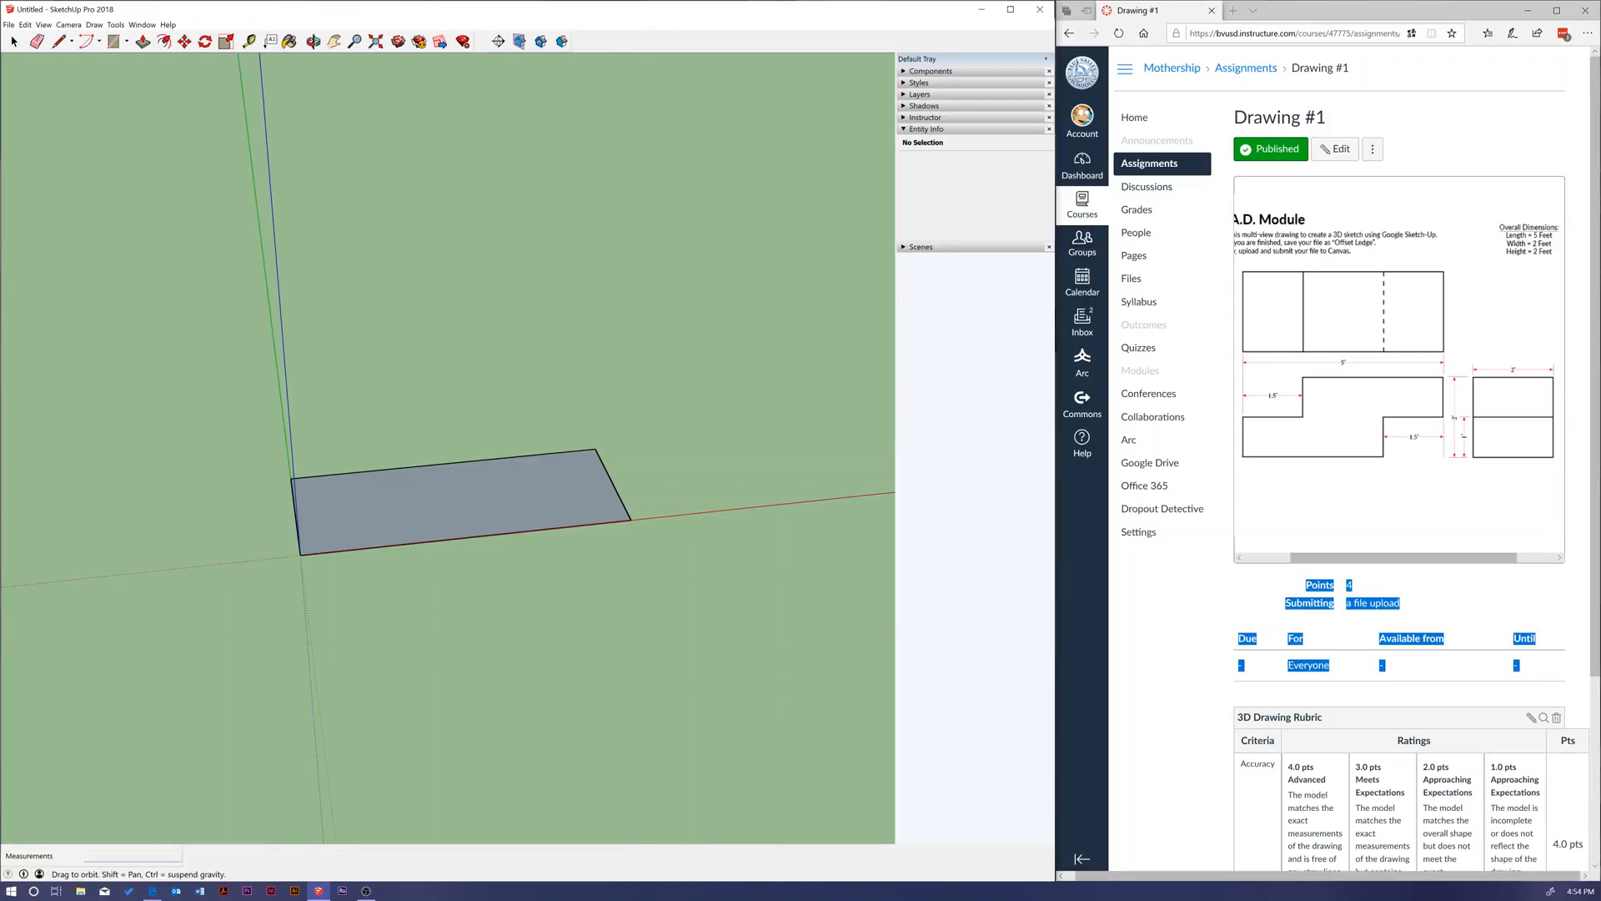